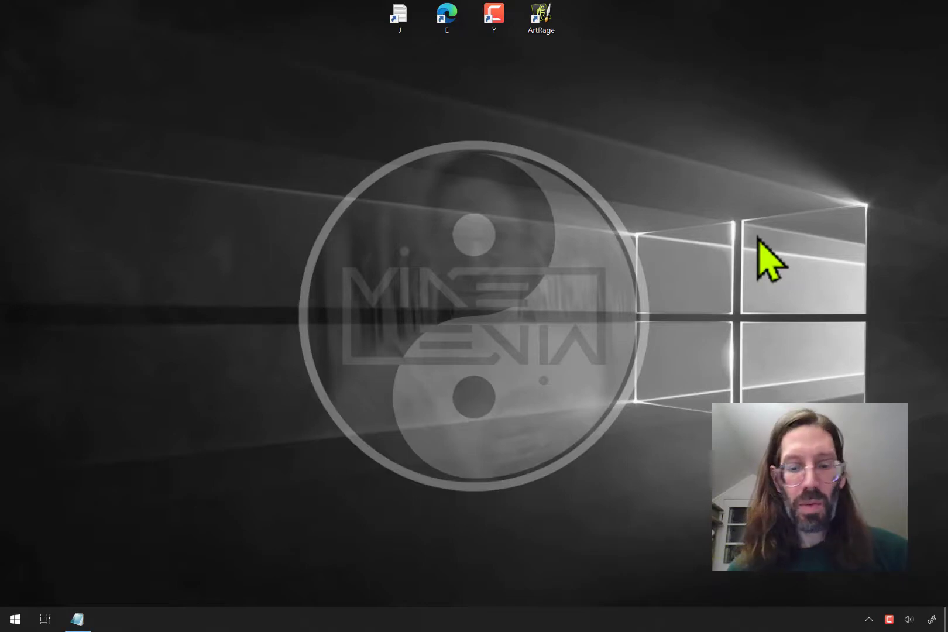
# Review the TODO items in journal.txt on the neighbouring virtual desktop, highlighting the list, and return to the empty desktop
pyautogui.press('ctrl+super+Left')
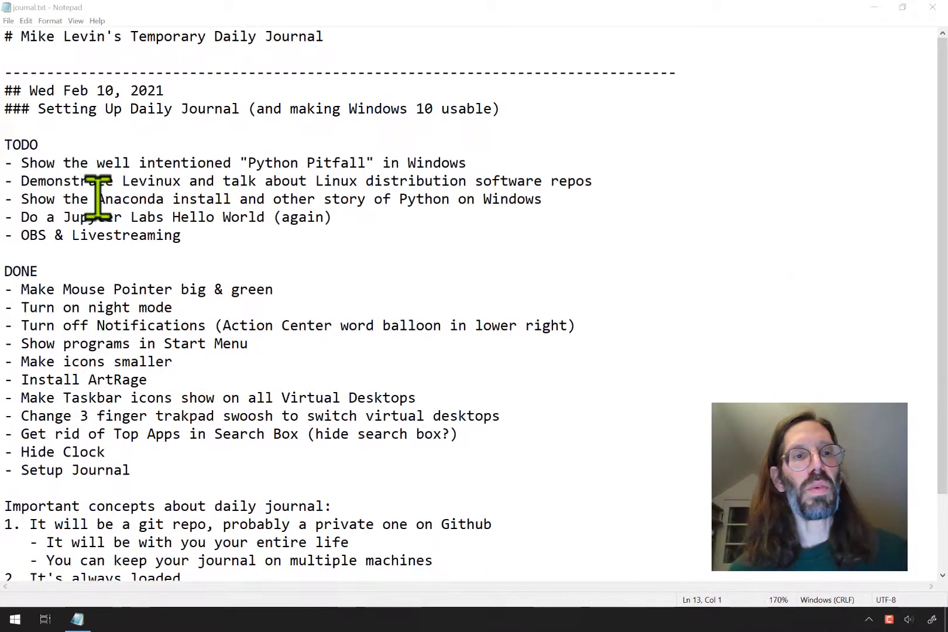
pyautogui.moveTo(7, 166); pyautogui.dragTo(7, 253)
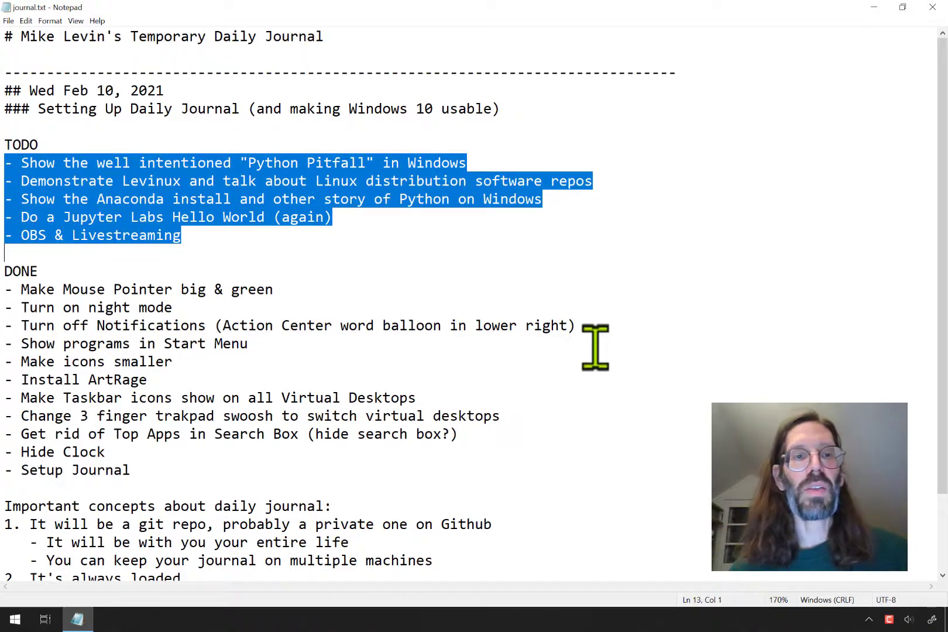
pyautogui.press('ctrl+super+Right')
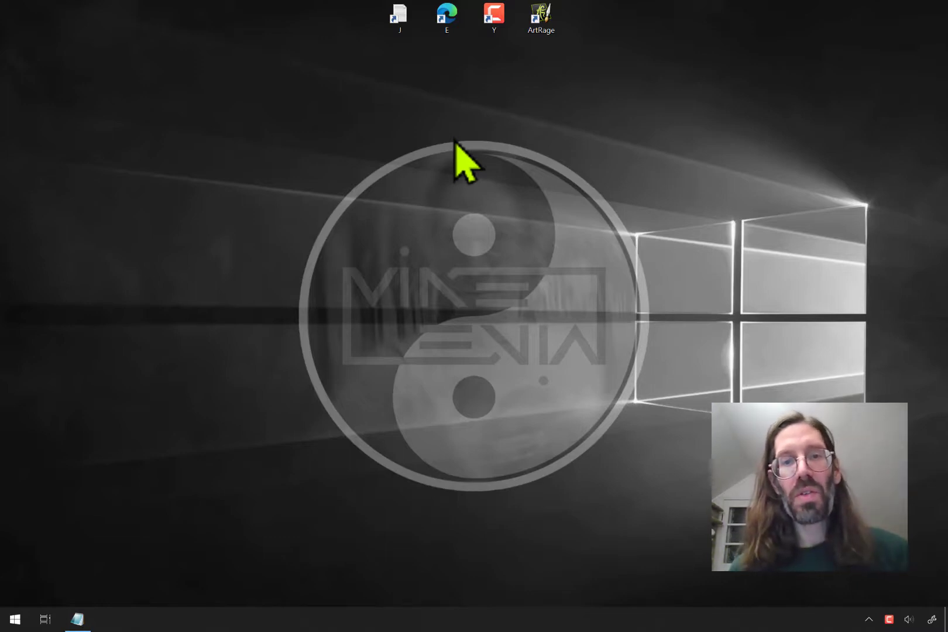
# Open the Edge browser and view its app options for installing the current site as an app
pyautogui.hotkey('ctrl', 'alt', 'e')
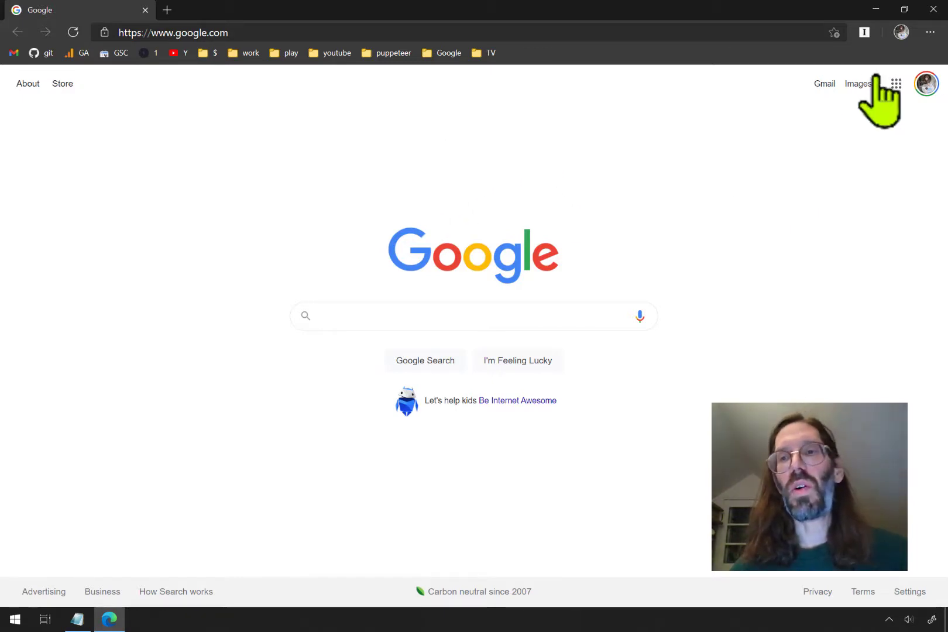
pyautogui.click(930, 32)
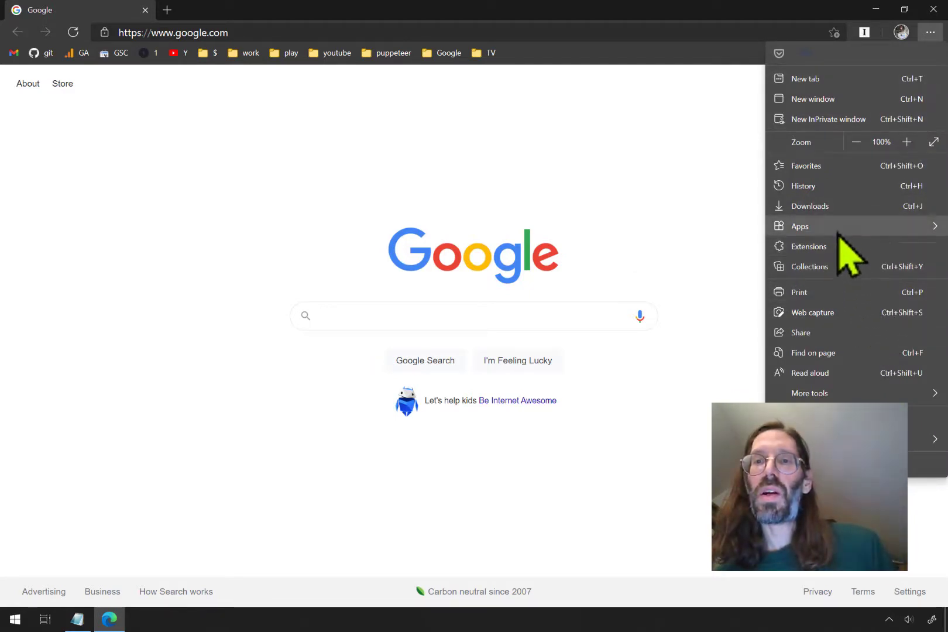
pyautogui.moveTo(838, 231)
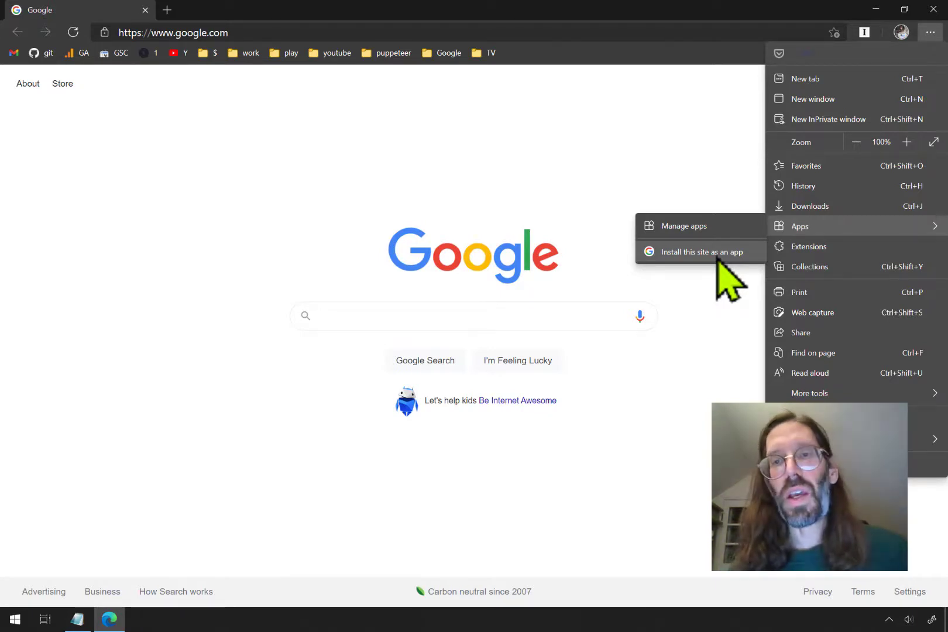
pyautogui.click(687, 123)
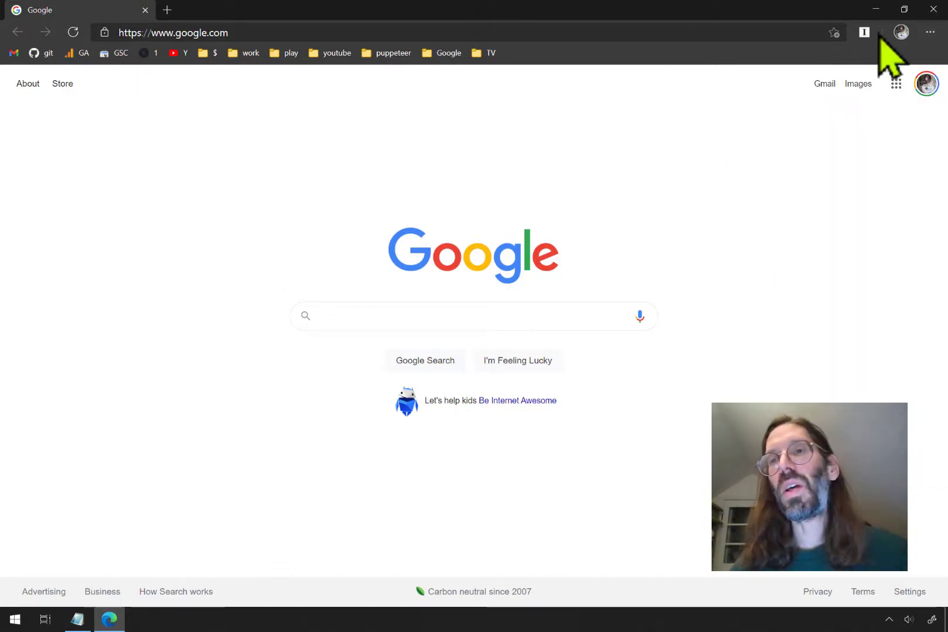
pyautogui.click(930, 32)
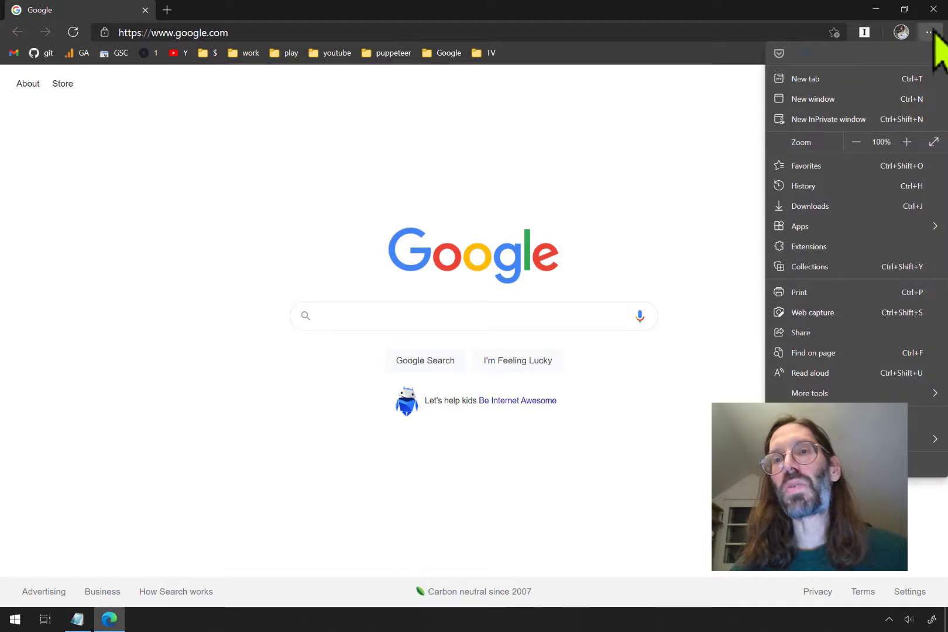
pyautogui.click(932, 33)
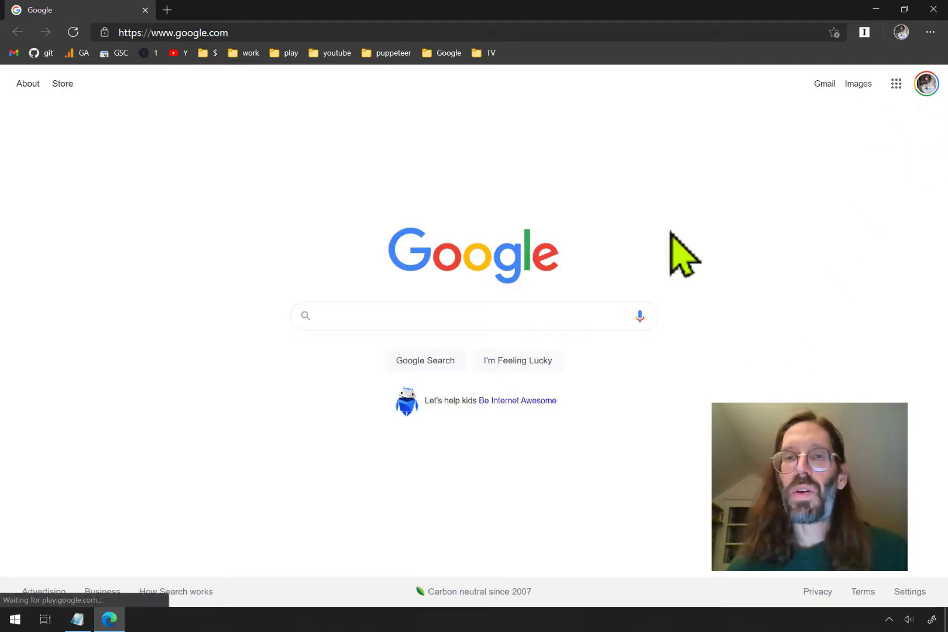
# Examine the streaming sites in the TV favorites folder and the app tiles pinned to Start
pyautogui.click(489, 54)
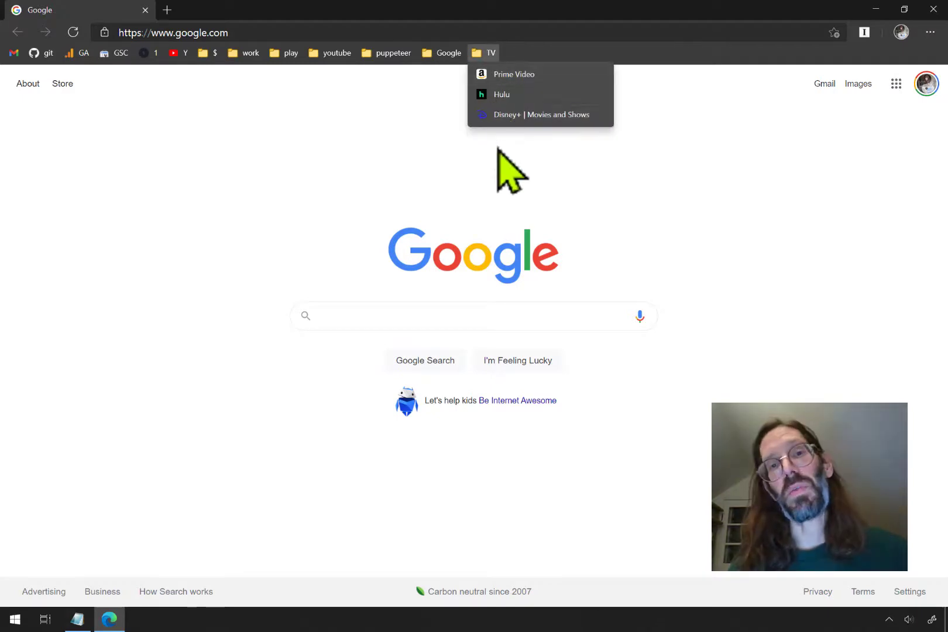
pyautogui.click(178, 400)
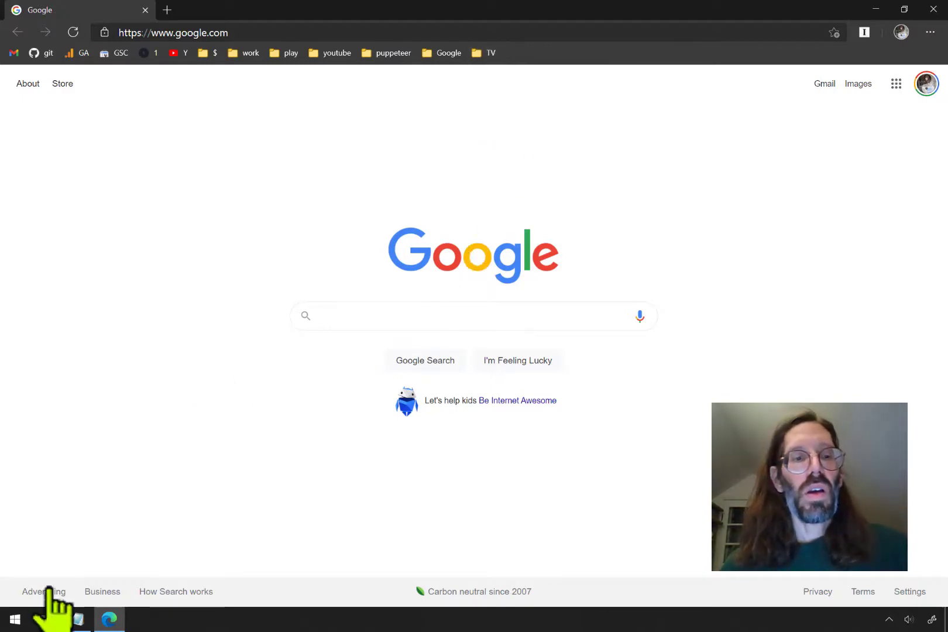
pyautogui.click(15, 619)
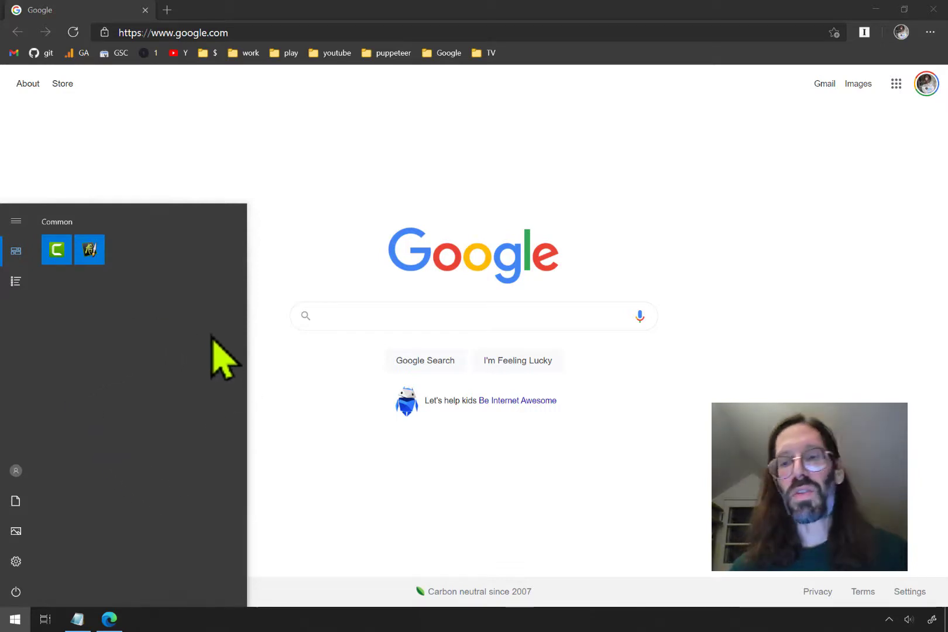
pyautogui.click(815, 281)
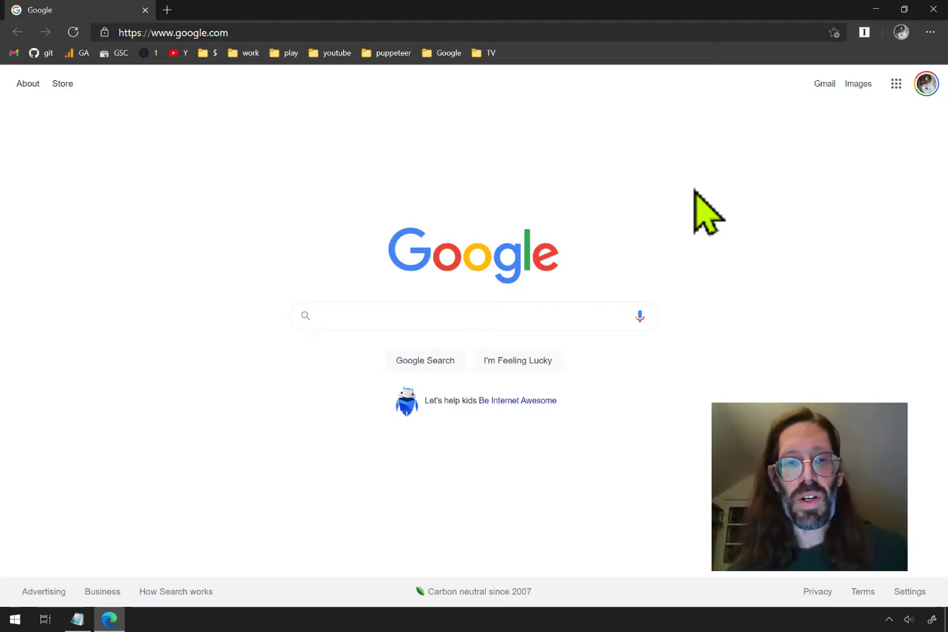
pyautogui.click(486, 54)
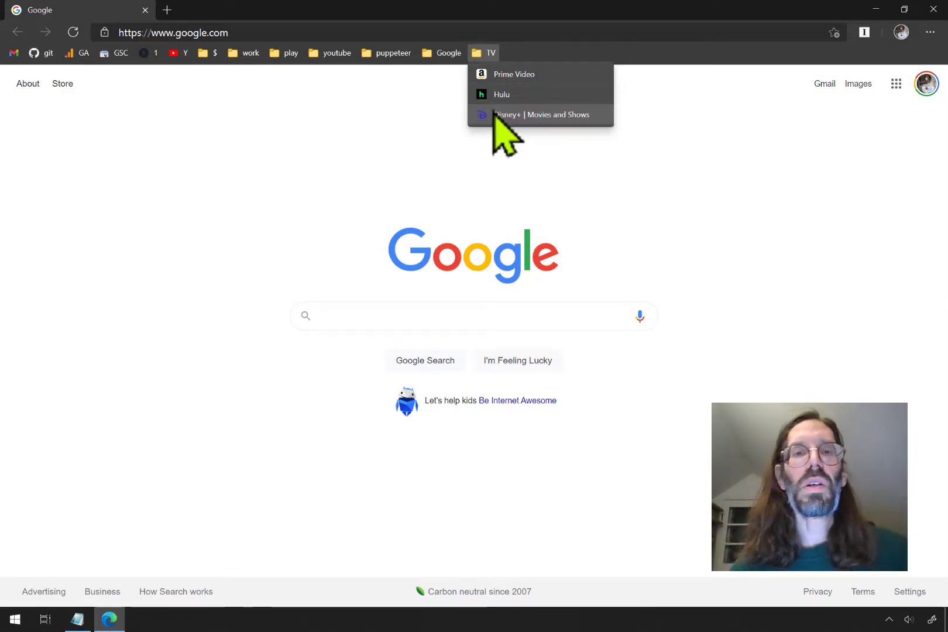
# Search Windows for "store" and open the Microsoft Store app
pyautogui.click(14, 619)
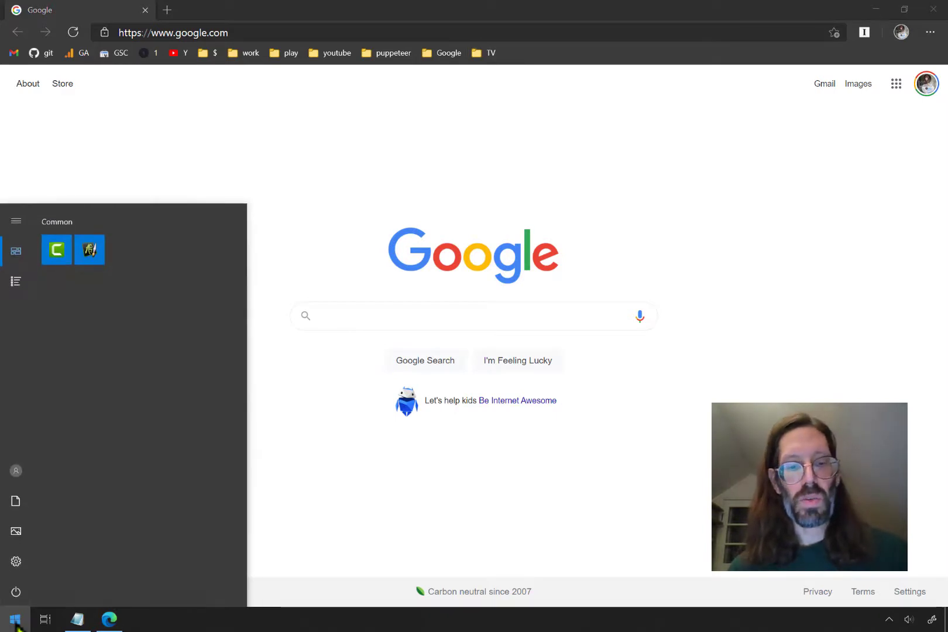
pyautogui.write('store')
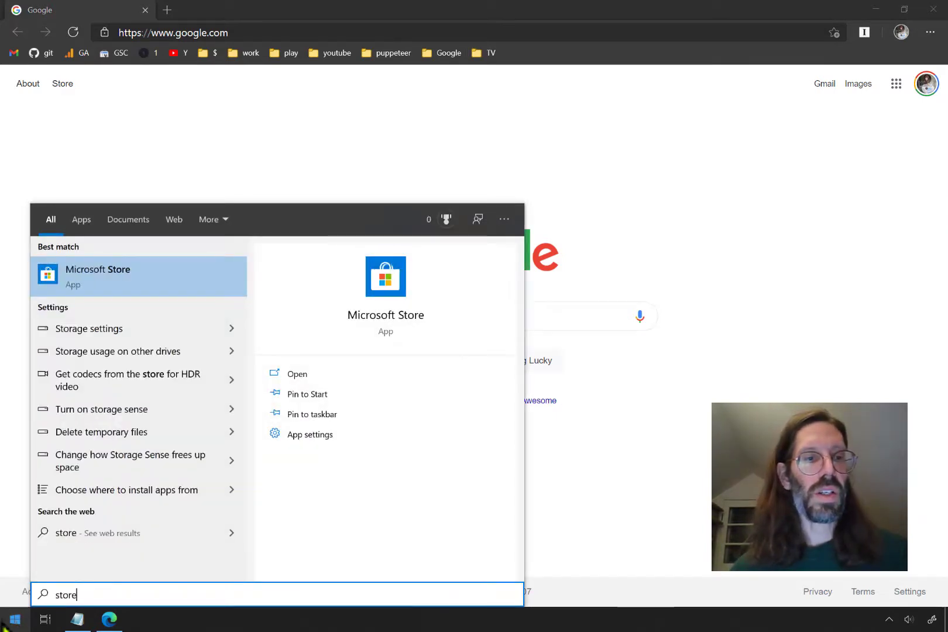
pyautogui.click(86, 278)
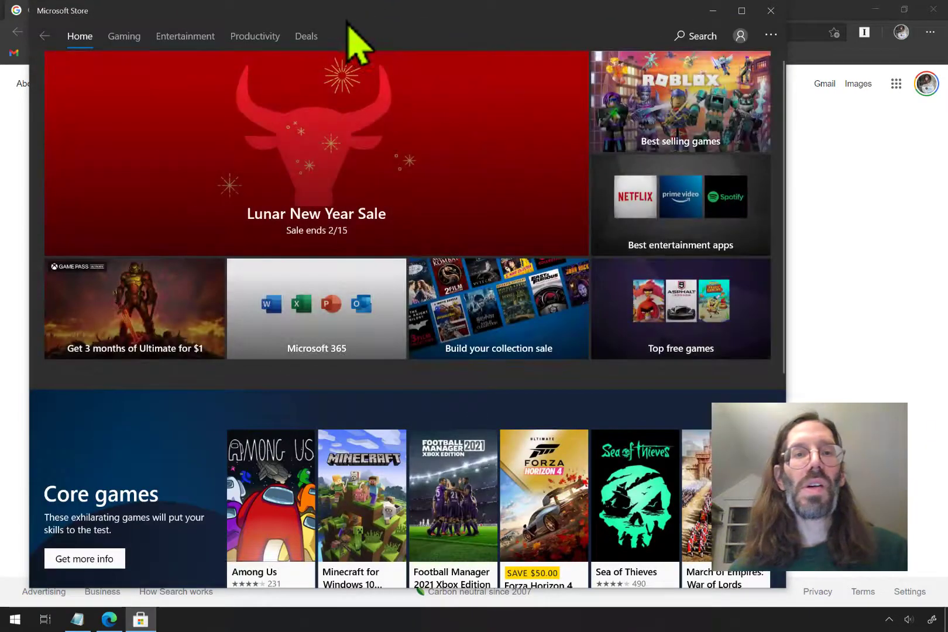
# Check which account is signed in to the Microsoft Store
pyautogui.click(740, 36)
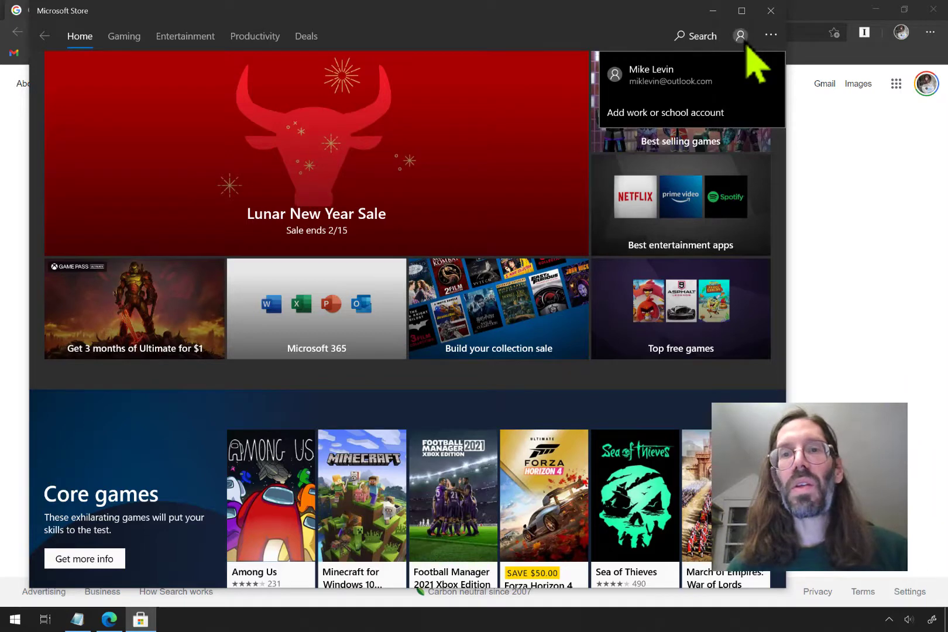
pyautogui.click(746, 45)
pyautogui.click(746, 45)
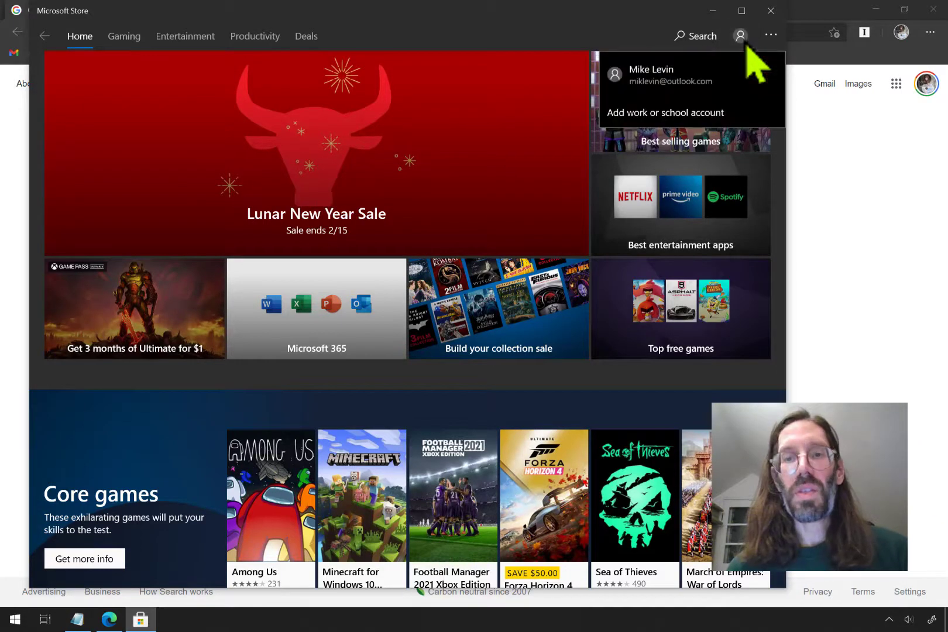
pyautogui.click(746, 45)
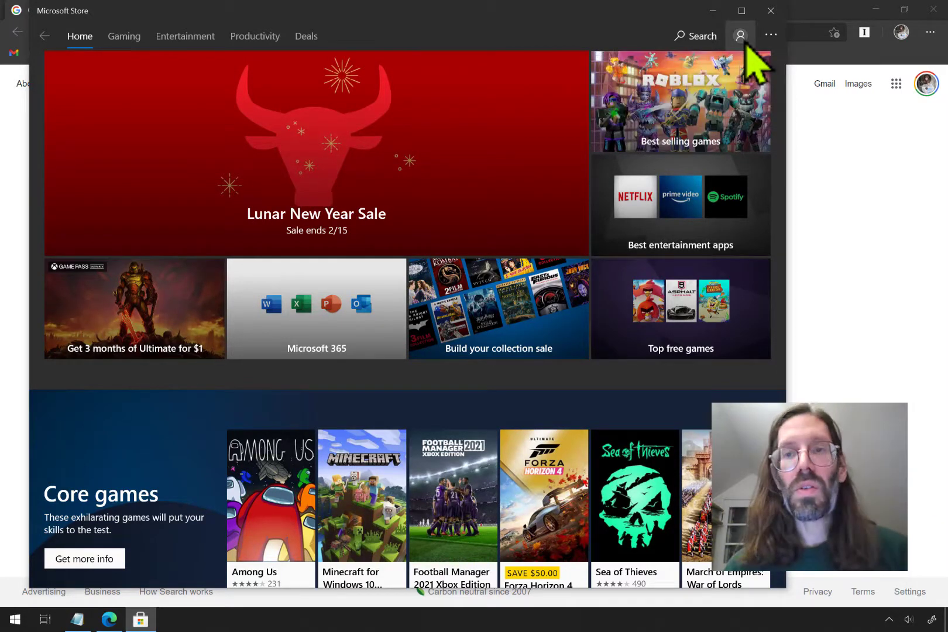
pyautogui.click(745, 45)
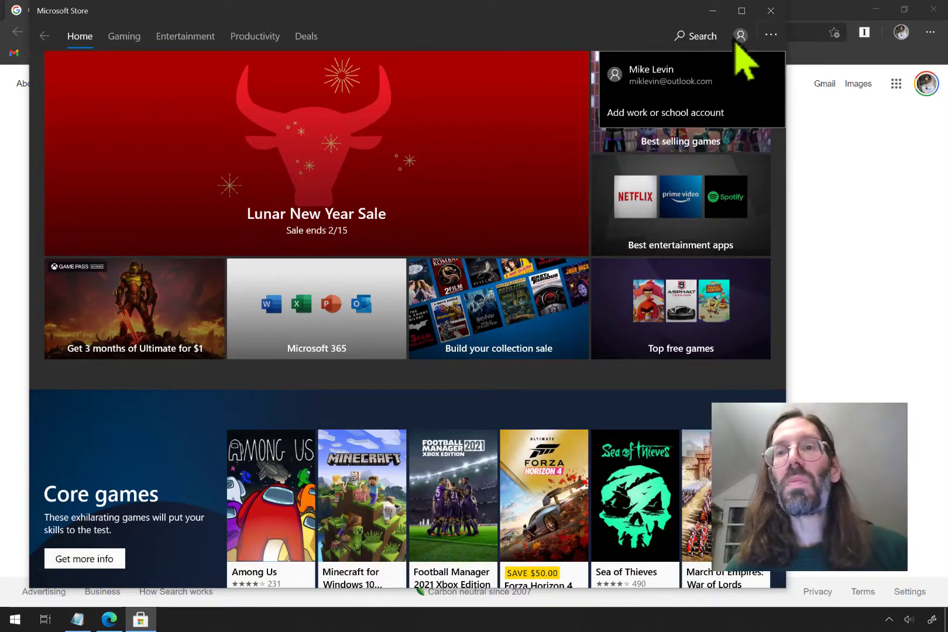
# Search the Microsoft Store for "hulu" and open the Hulu app's product page
pyautogui.click(690, 39)
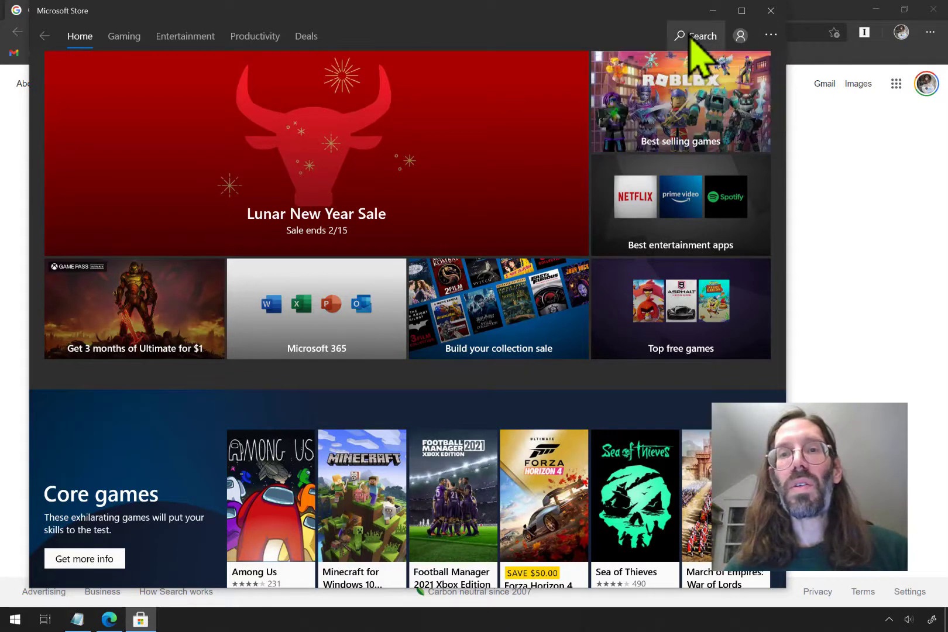
pyautogui.click(690, 37)
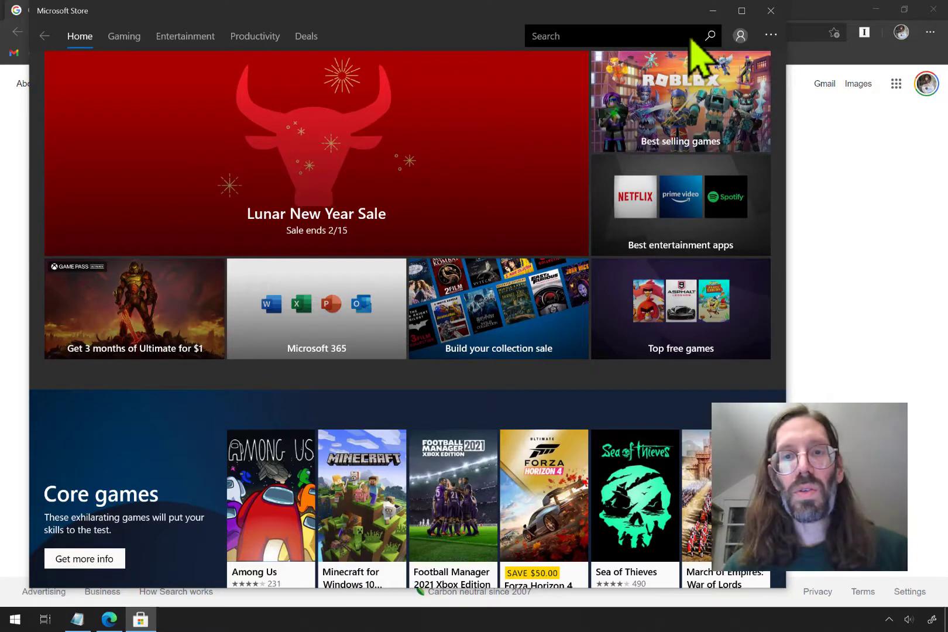
pyautogui.click(688, 32)
pyautogui.write('hu')
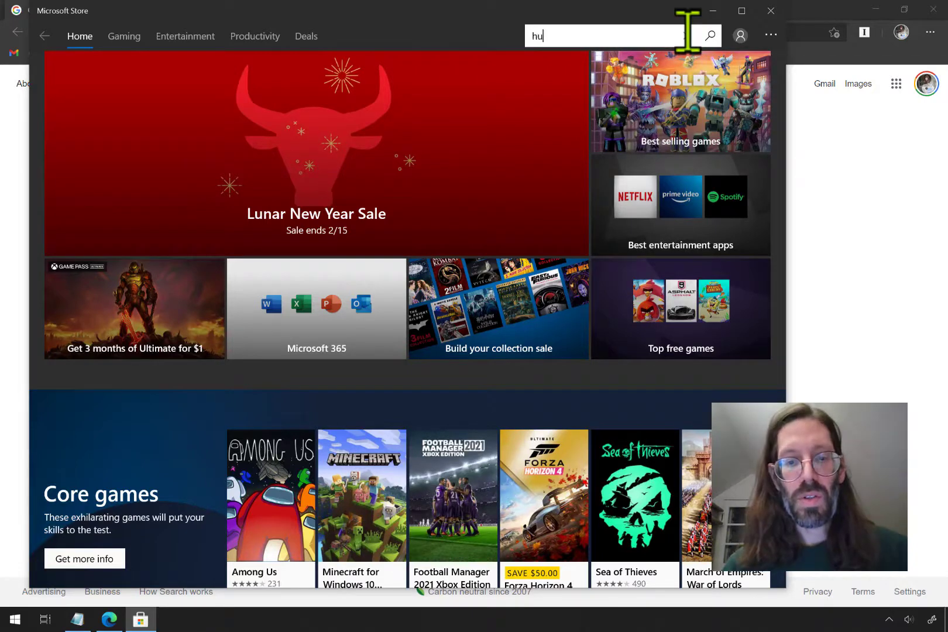
pyautogui.write('lu')
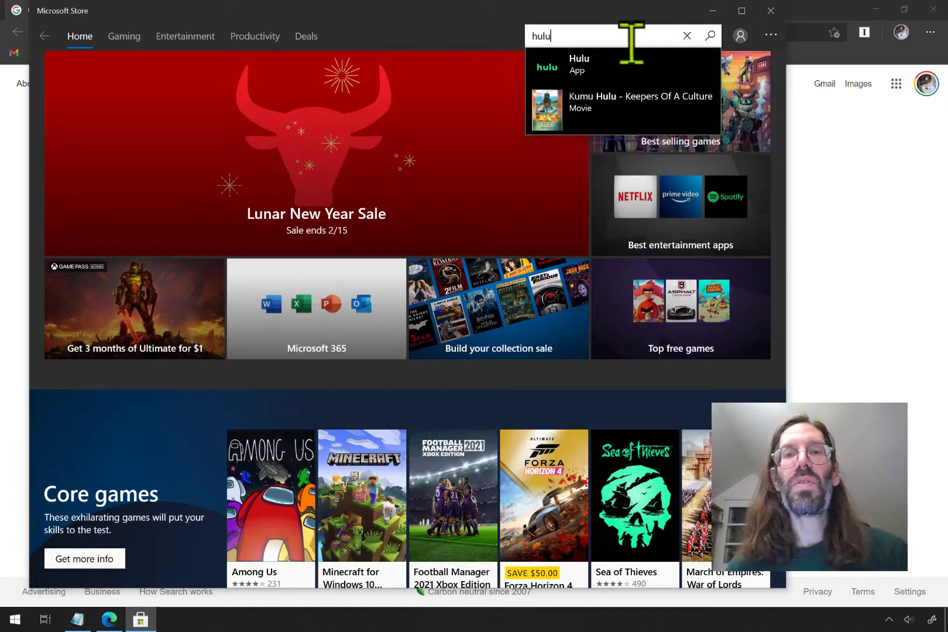
pyautogui.click(588, 66)
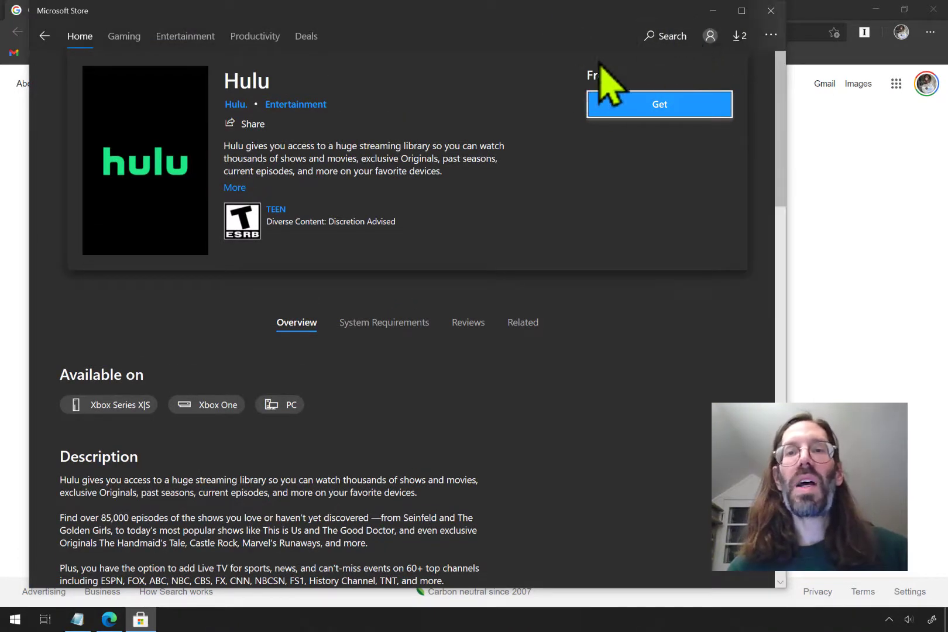
# Install the free Hulu app and launch it
pyautogui.click(650, 104)
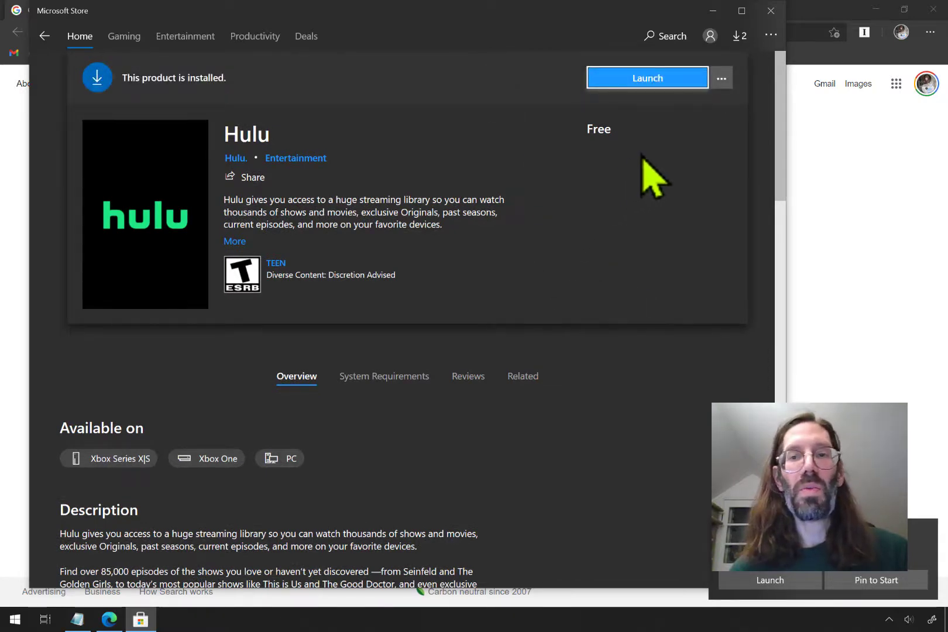
pyautogui.click(643, 81)
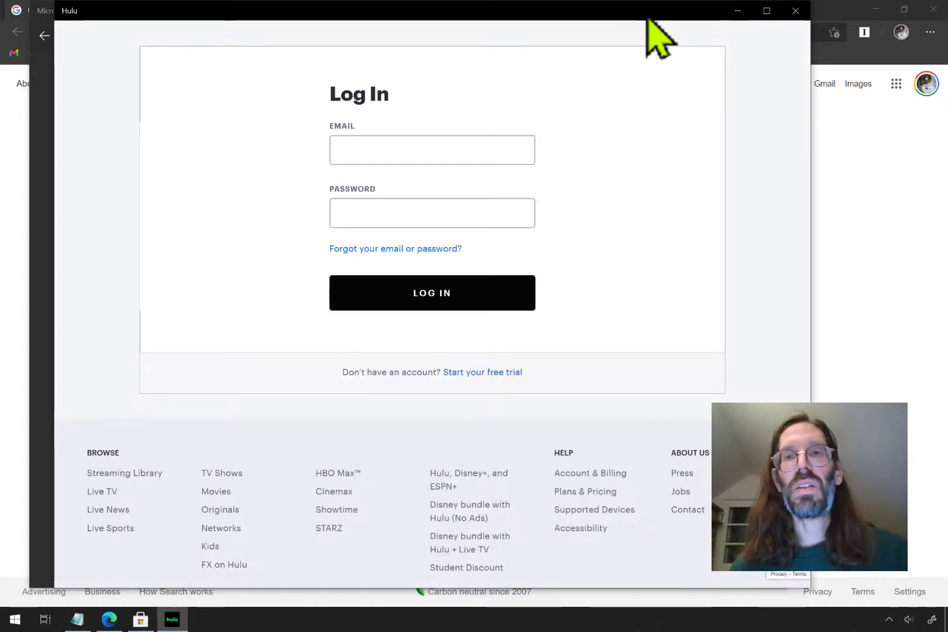
# Move the Hulu window aside, and close both it and the Microsoft Store
pyautogui.moveTo(646, 18); pyautogui.dragTo(695, 95)
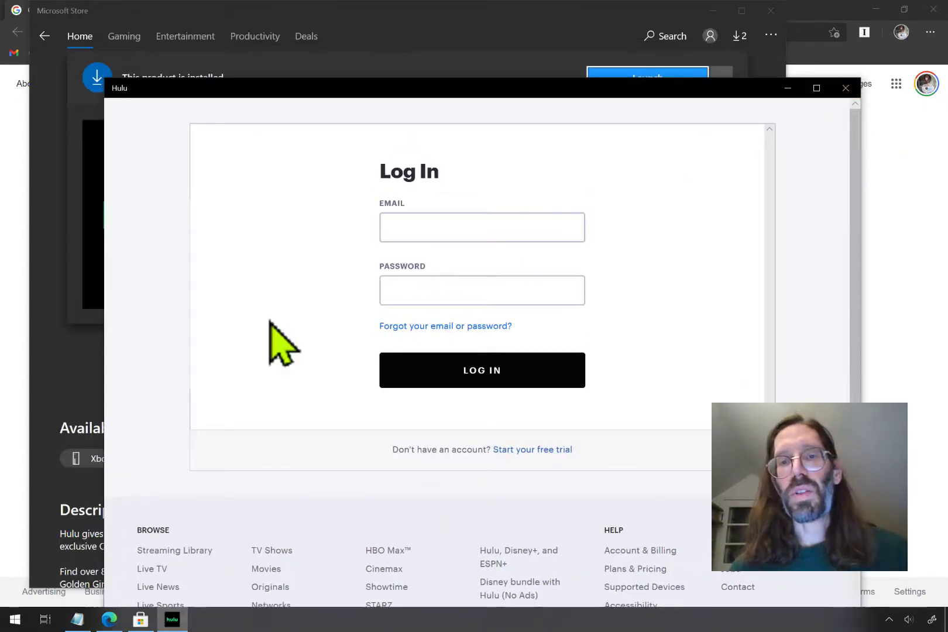
pyautogui.click(847, 87)
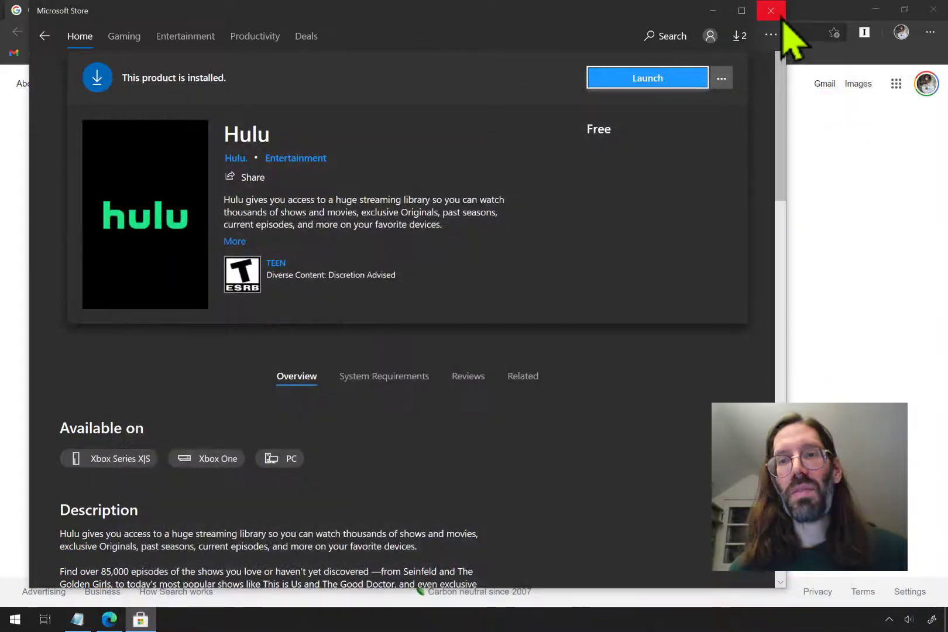
pyautogui.click(771, 10)
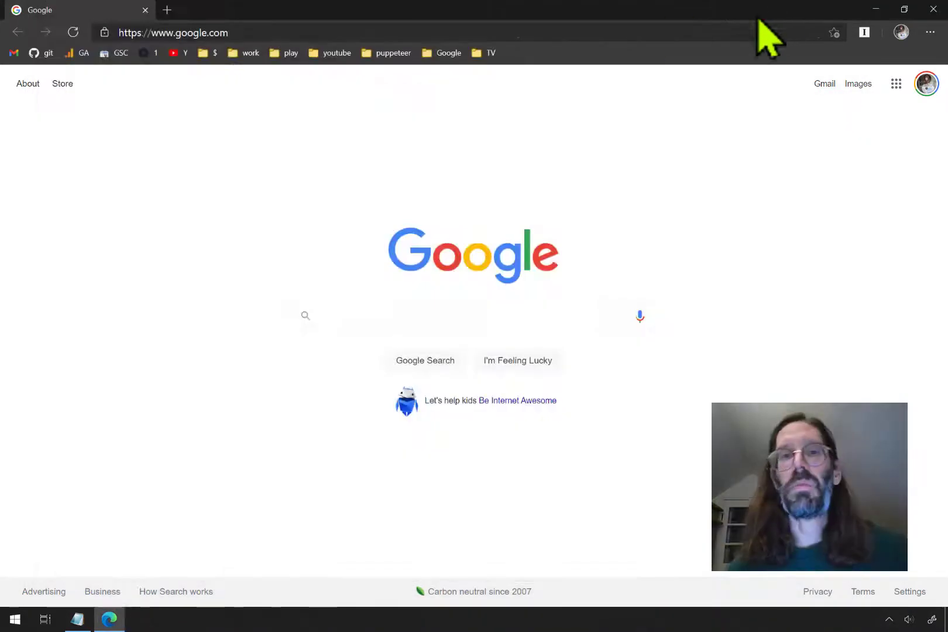
# Open the Disney+ site in Edge from the TV favorites folder
pyautogui.click(487, 59)
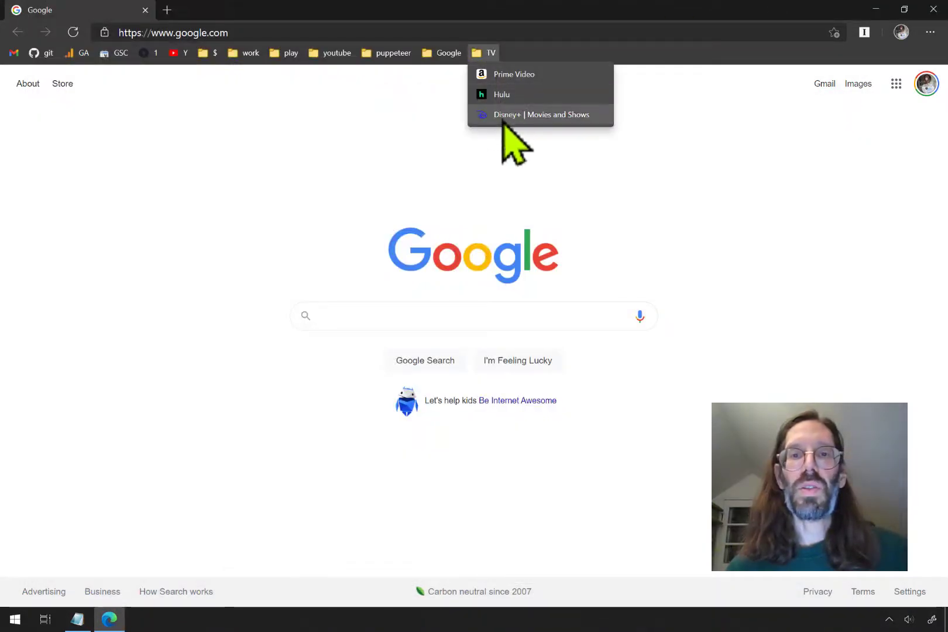
pyautogui.click(502, 115)
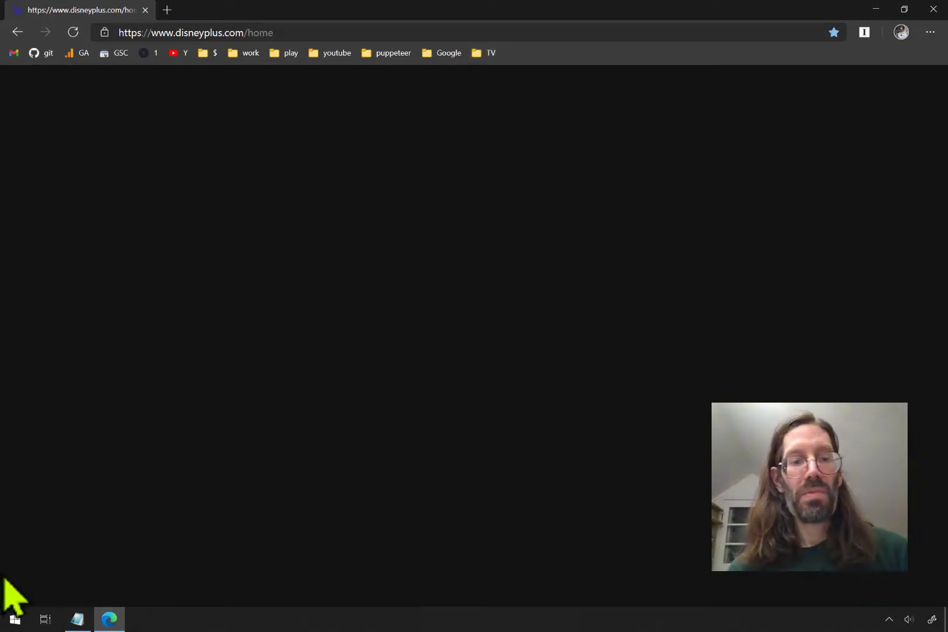
# Search Windows for "store" and pin the Microsoft Store to the taskbar
pyautogui.click(8, 625)
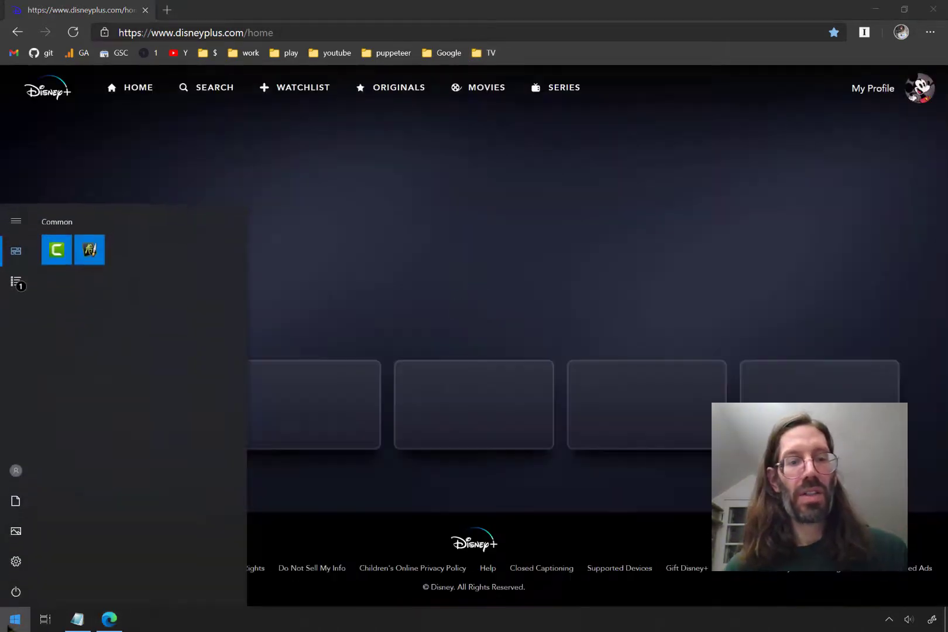
pyautogui.write('store')
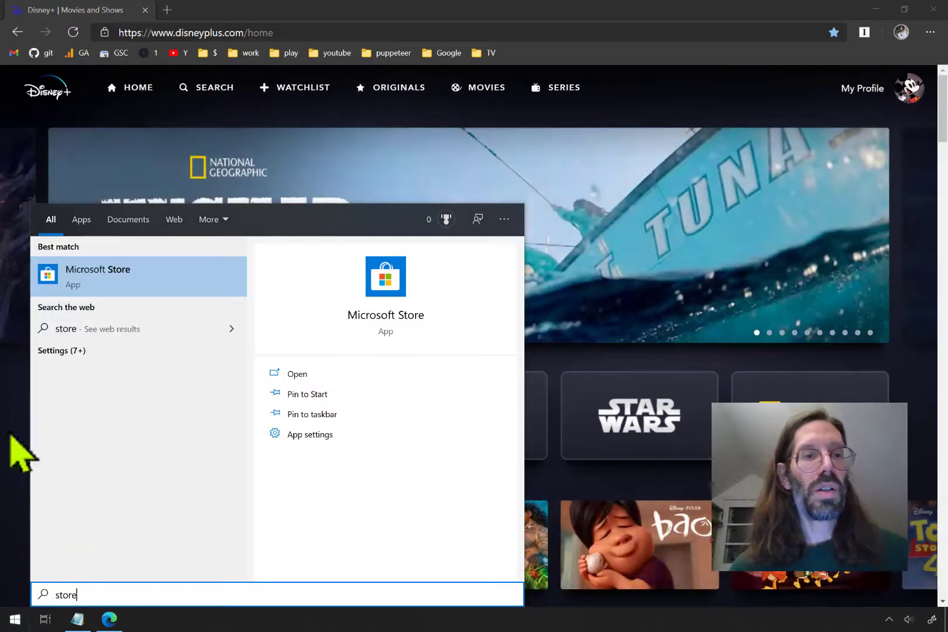
pyautogui.rightClick(70, 269)
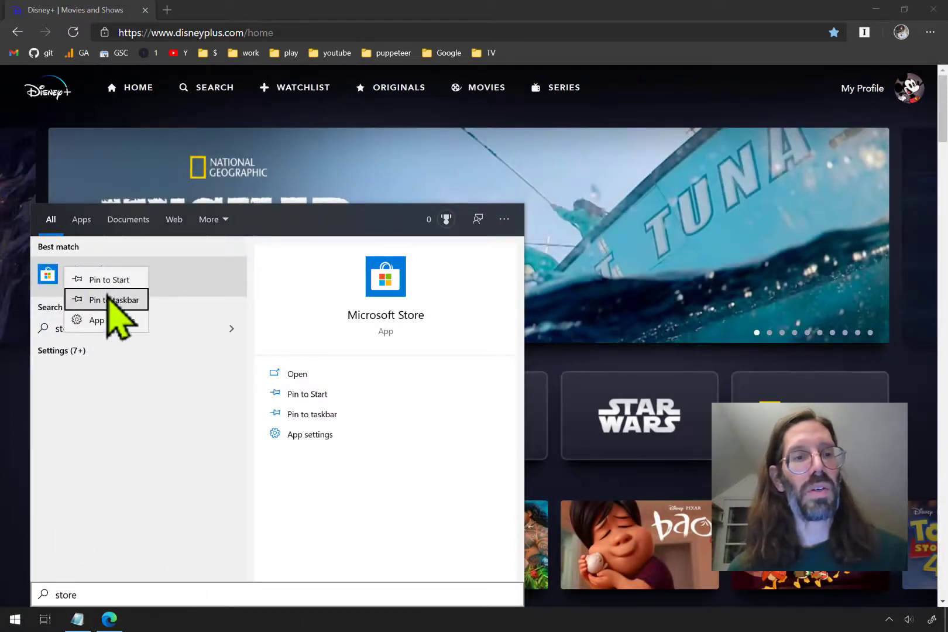
pyautogui.click(115, 300)
# Find the Microsoft Store again in Windows search and pin it to Start
pyautogui.click(13, 620)
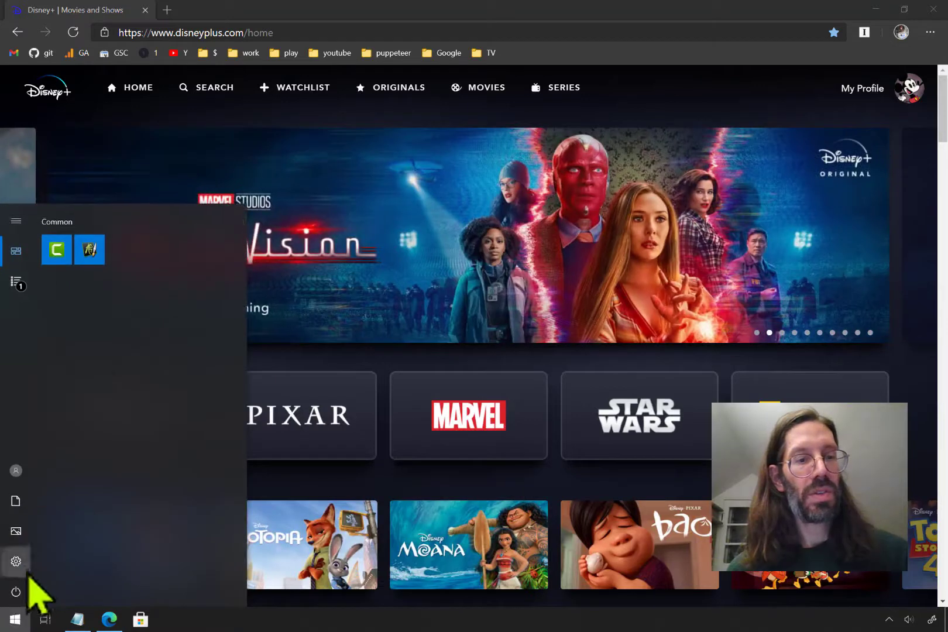
pyautogui.click(13, 624)
pyautogui.click(13, 623)
pyautogui.write('str')
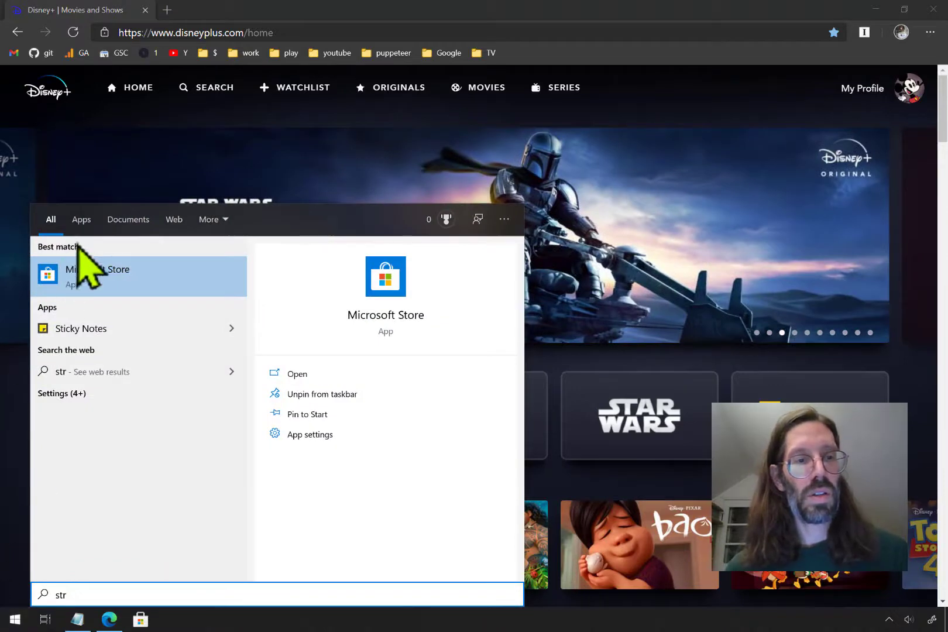
pyautogui.rightClick(72, 271)
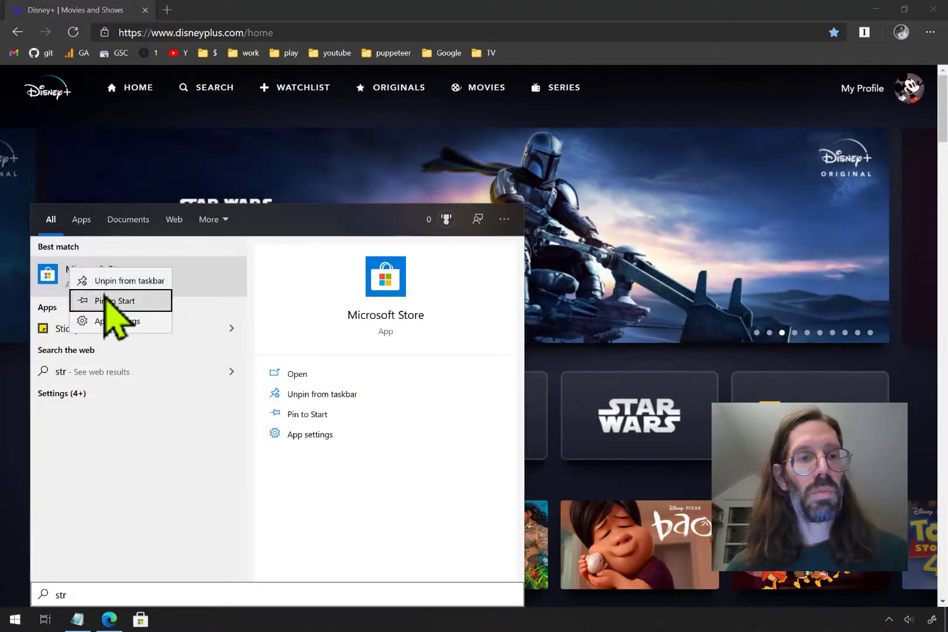
pyautogui.click(105, 300)
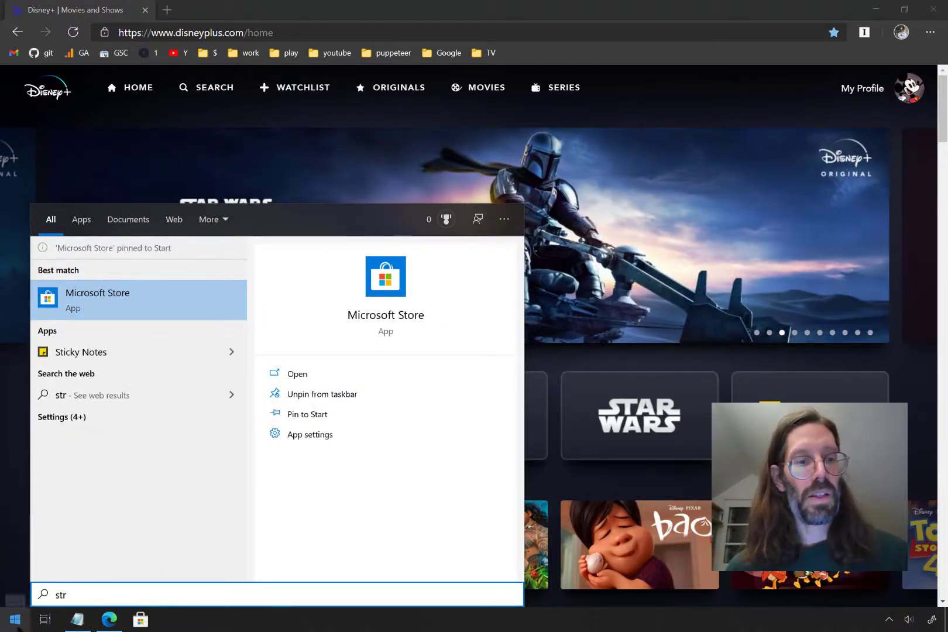
# Launch the Microsoft Store from Start, search for "disney", and open the Disney+ for Xbox product page
pyautogui.click(16, 620)
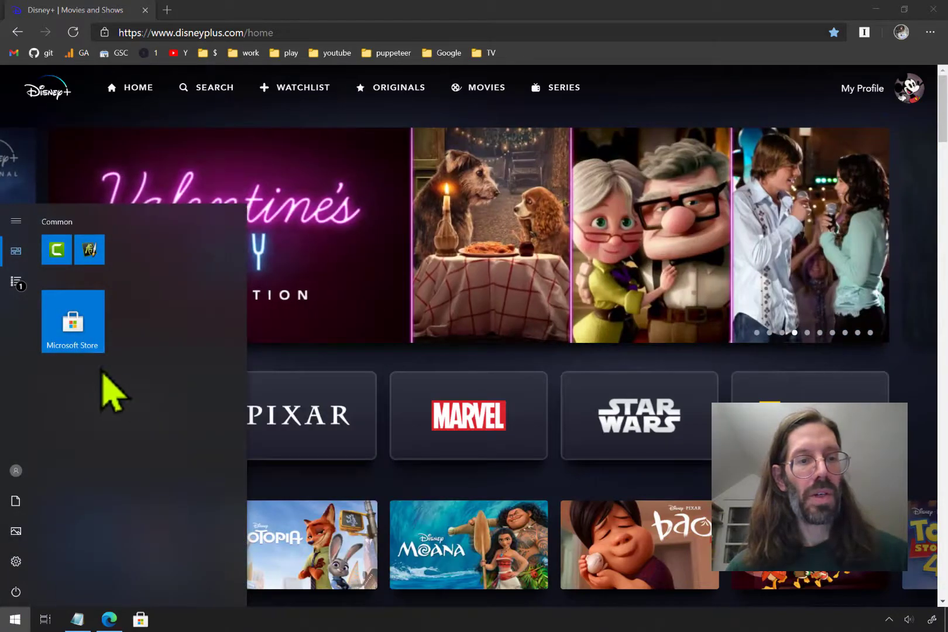
pyautogui.click(89, 334)
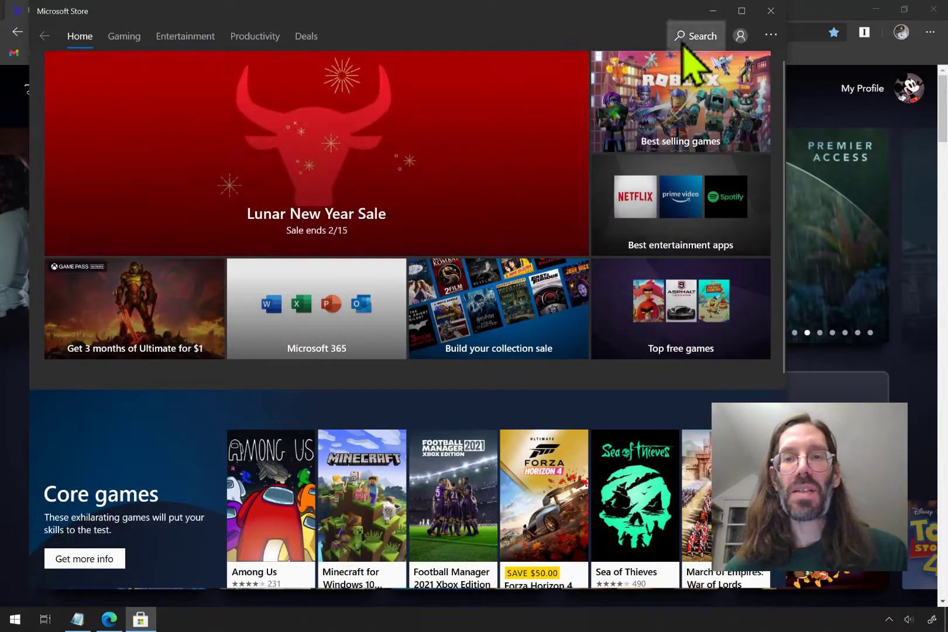
pyautogui.click(682, 46)
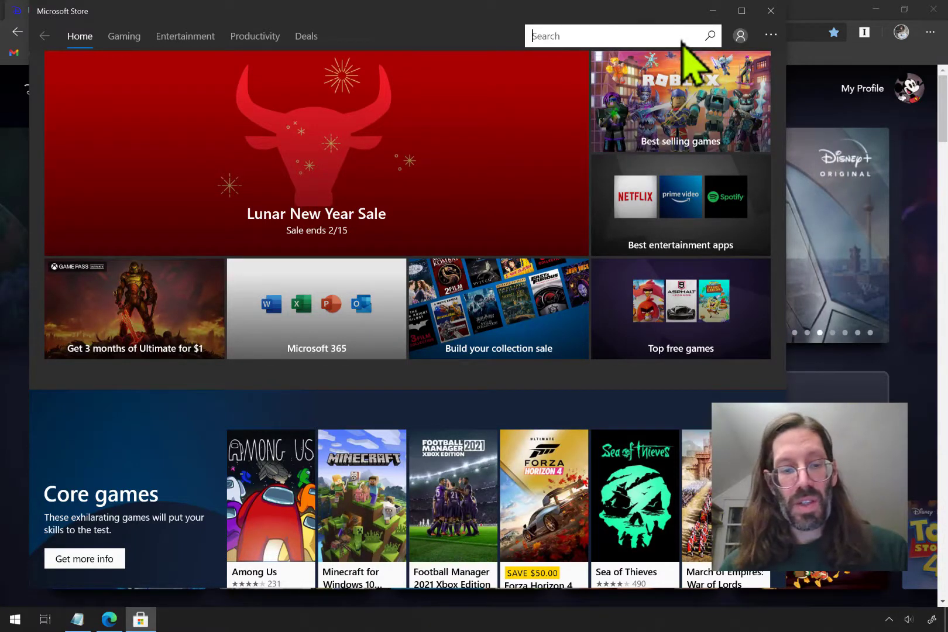
pyautogui.write('ey')
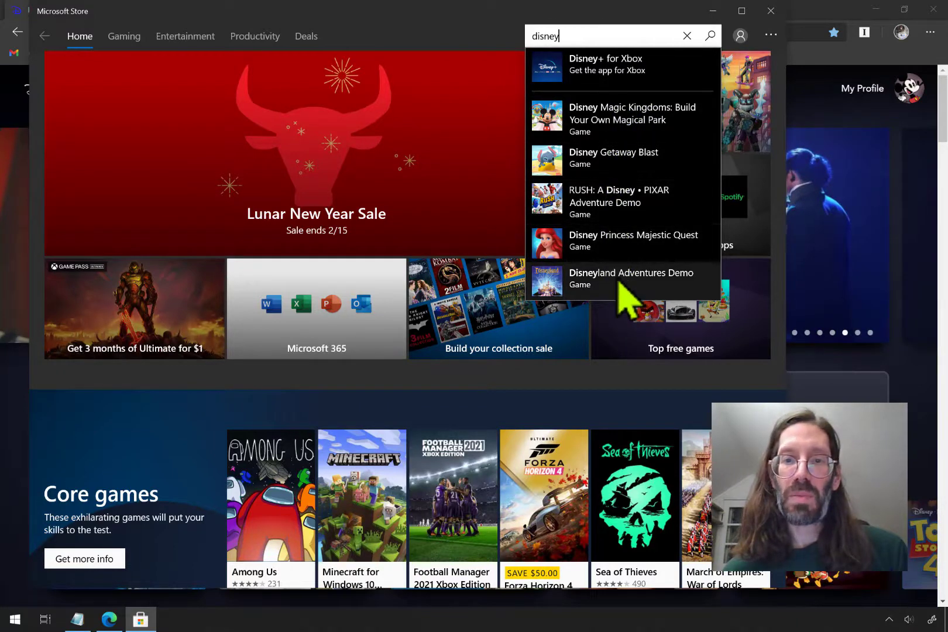
pyautogui.click(627, 69)
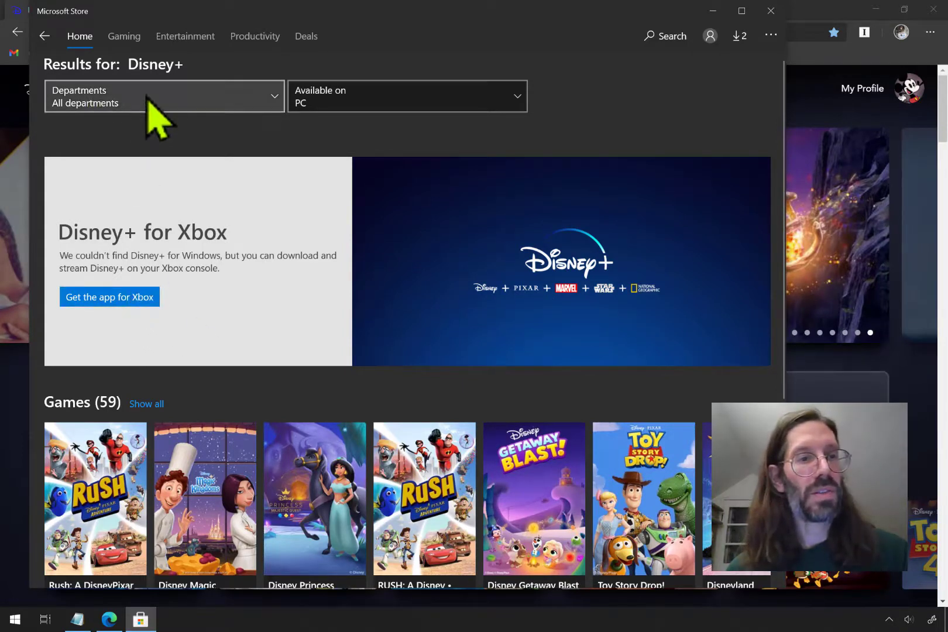
pyautogui.click(108, 296)
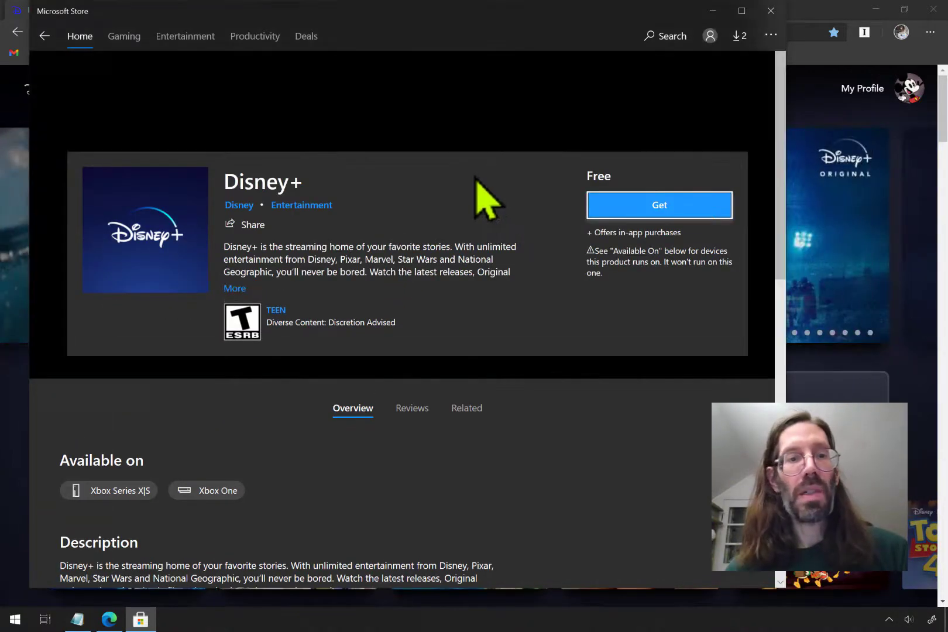
# Try to get the free Disney+ app, cancel the choice of install device, and close the Microsoft Store
pyautogui.click(643, 205)
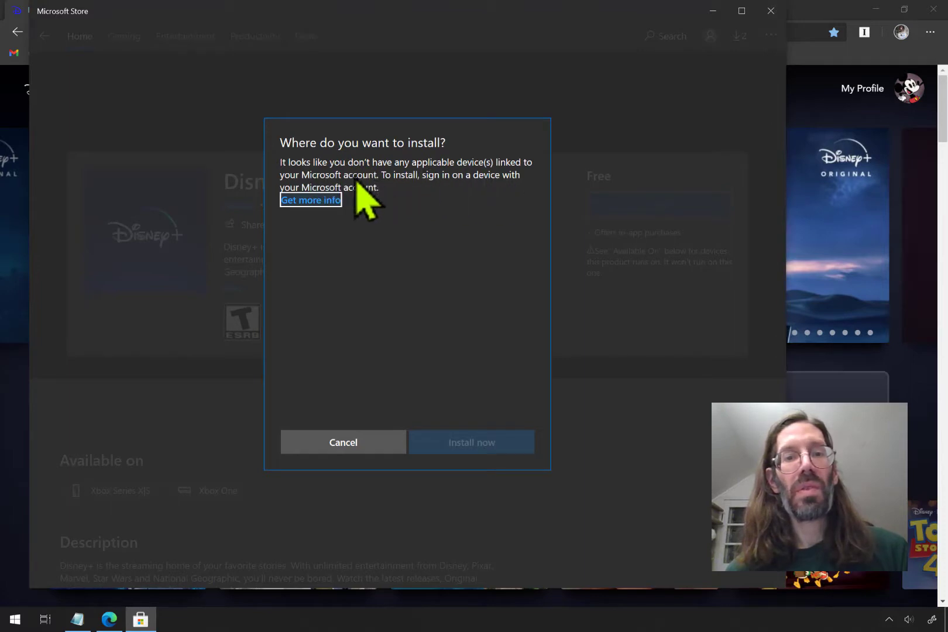
pyautogui.click(370, 443)
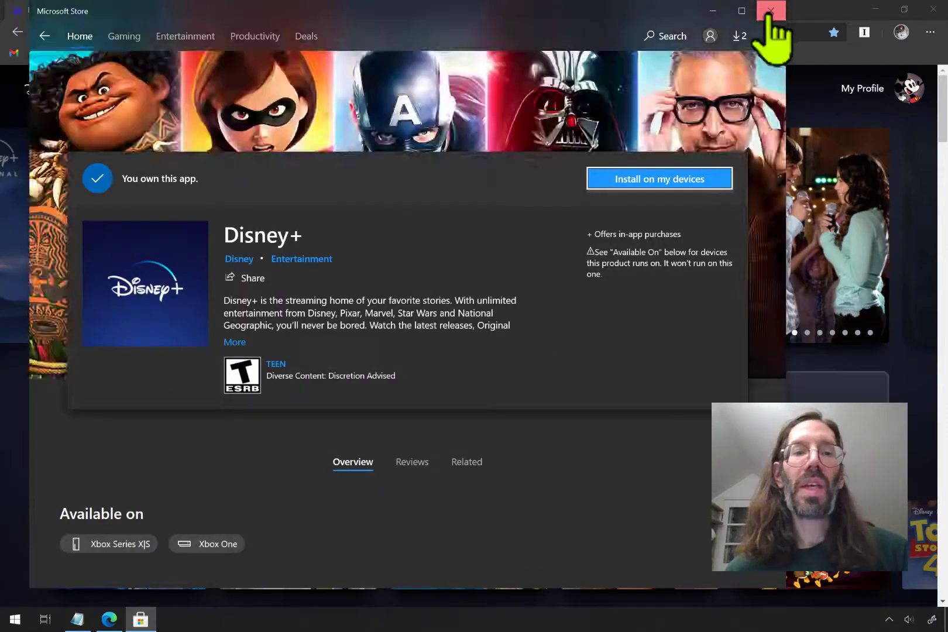
pyautogui.click(770, 10)
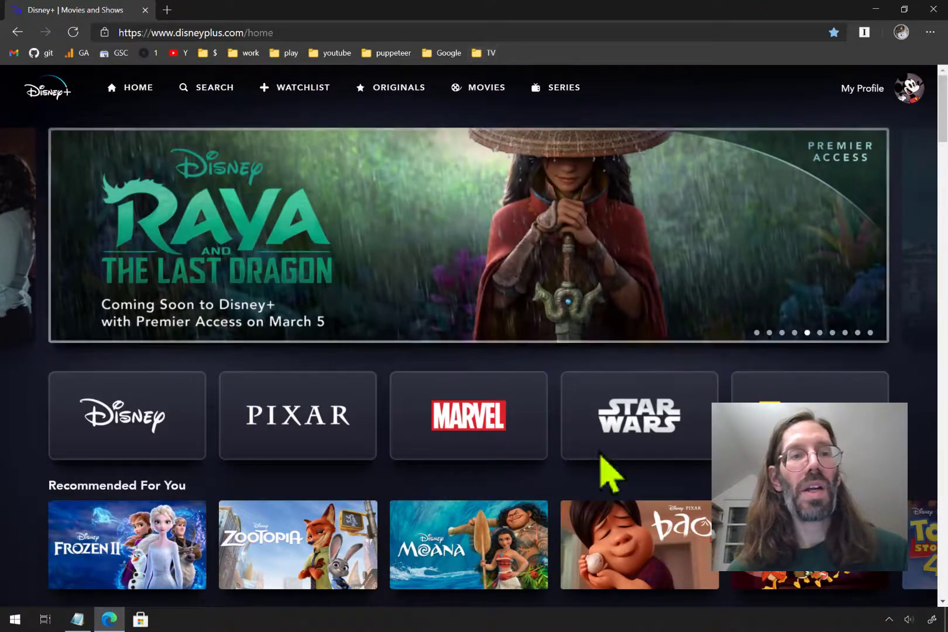
# Install the Disney+ site as an app from Edge and move its new window toward the middle of the screen
pyautogui.click(929, 33)
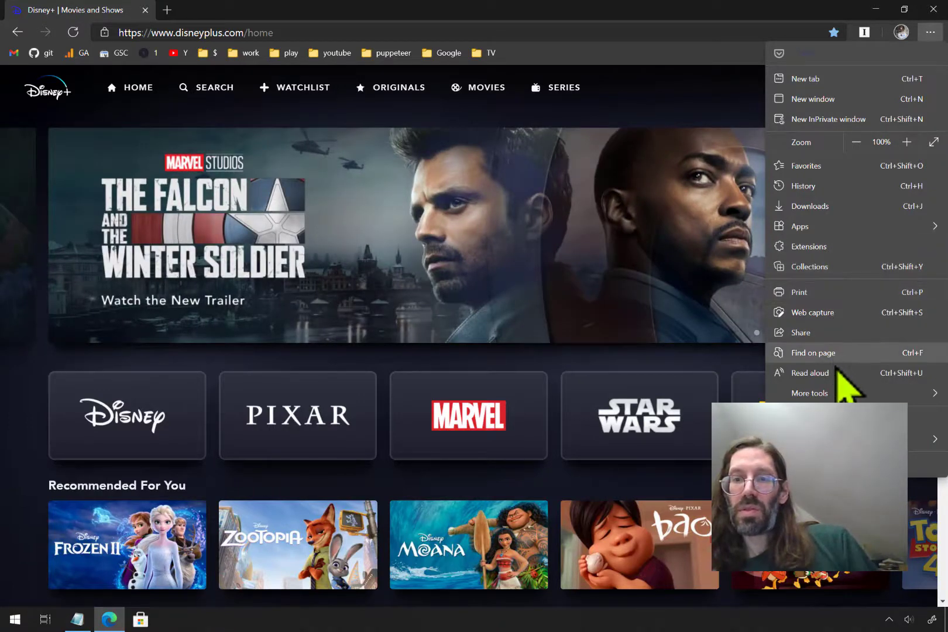
pyautogui.moveTo(812, 228)
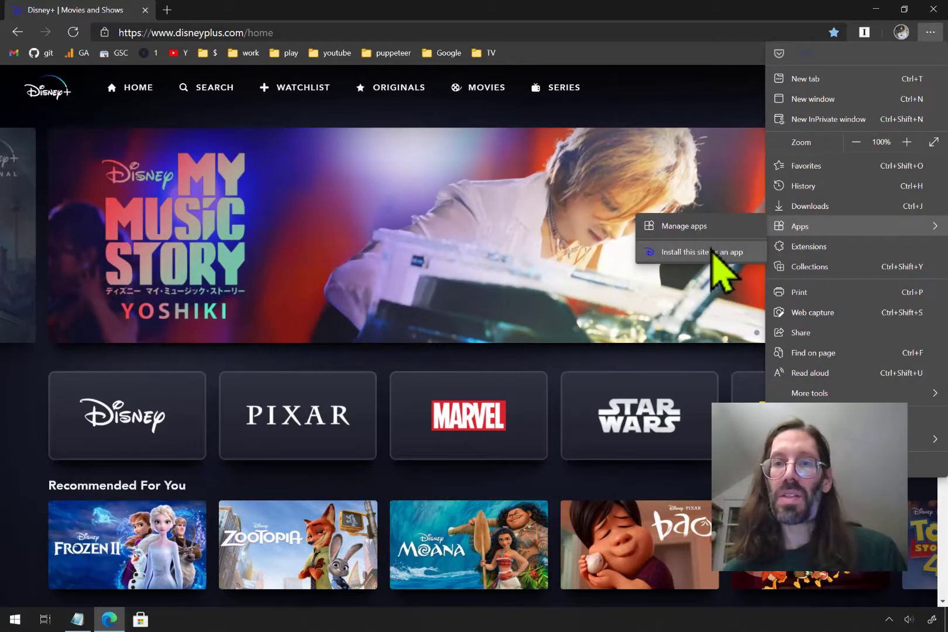
pyautogui.click(711, 249)
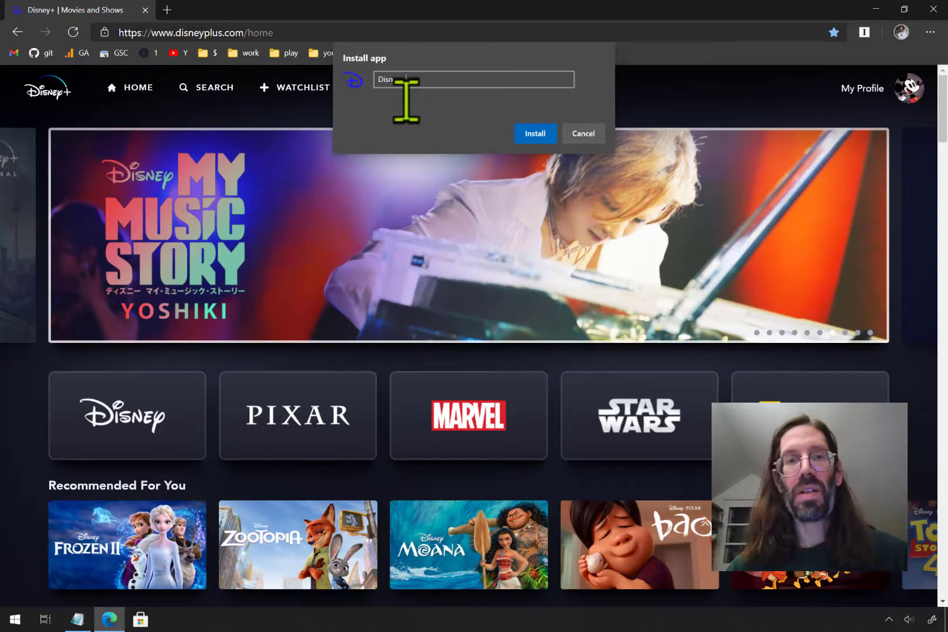
pyautogui.click(533, 134)
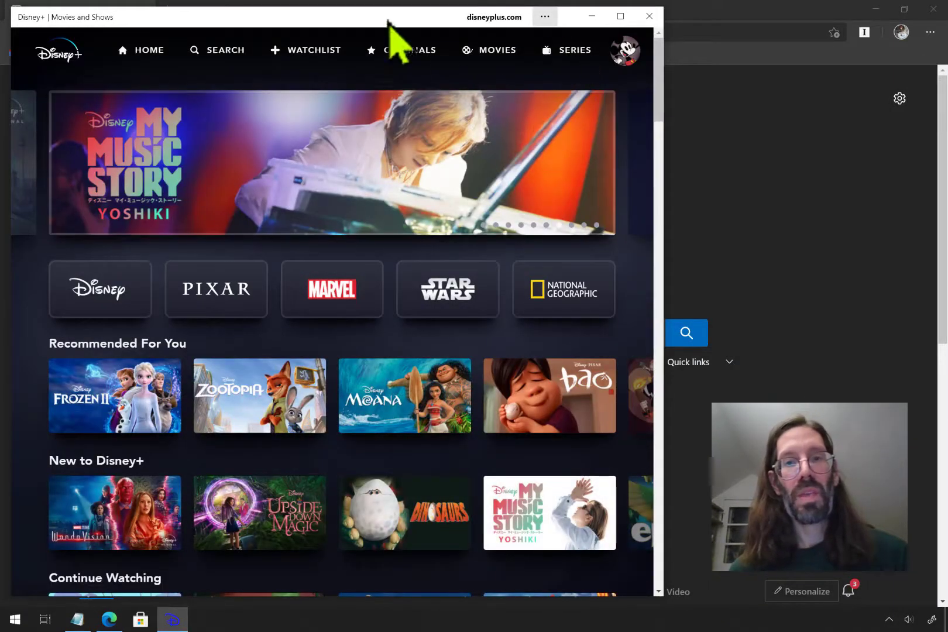
pyautogui.moveTo(370, 17); pyautogui.dragTo(498, 56)
# Search Windows for "disney", pin the Disney+ app to Start, and check its tile there
pyautogui.click(19, 623)
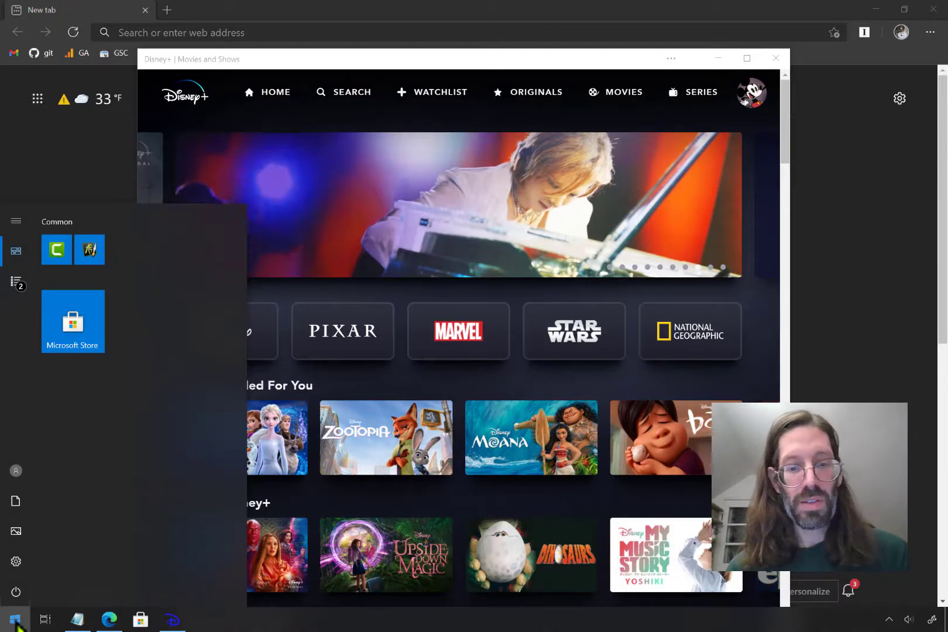
pyautogui.write('disney')
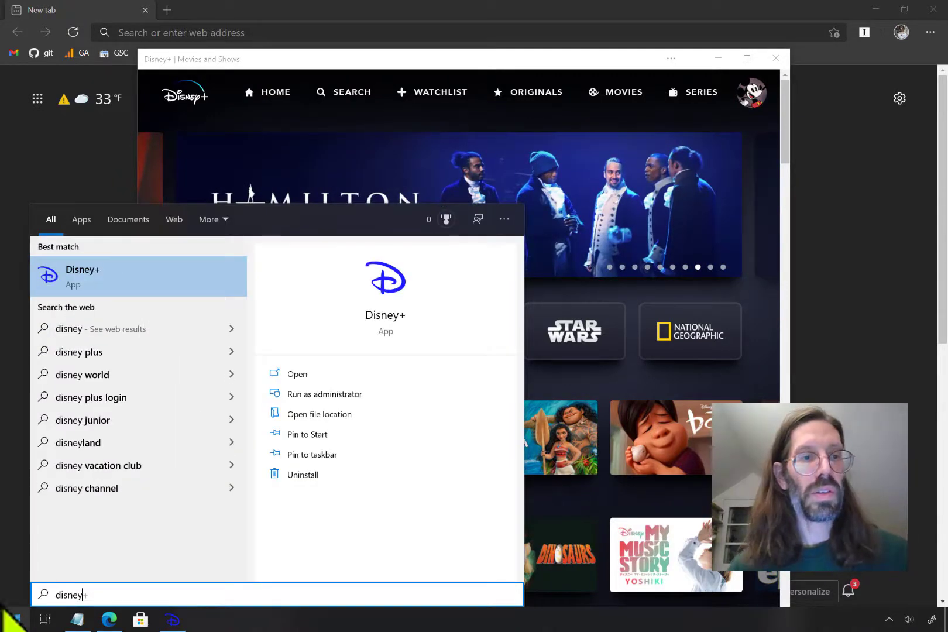
pyautogui.rightClick(65, 279)
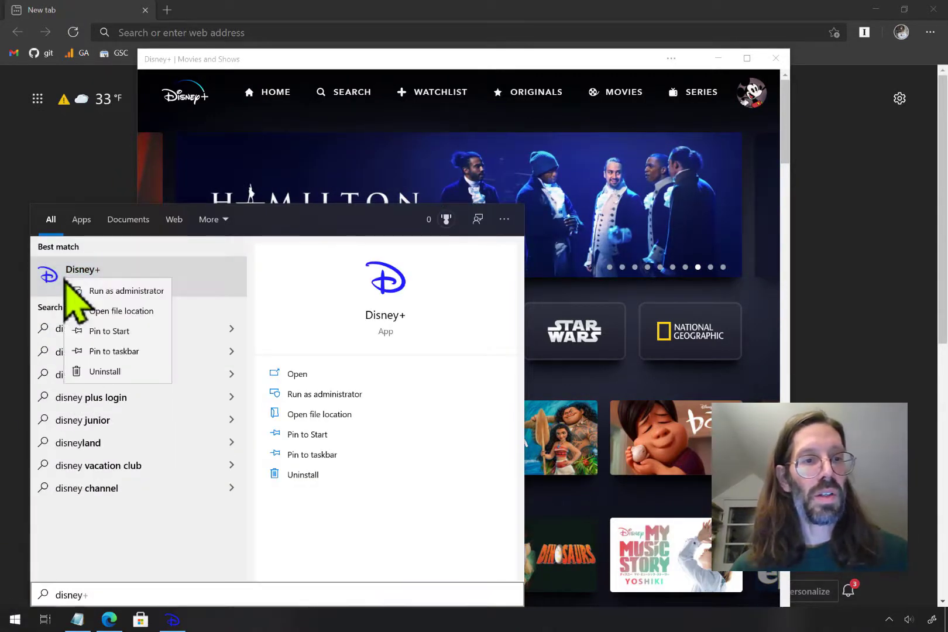
pyautogui.click(129, 331)
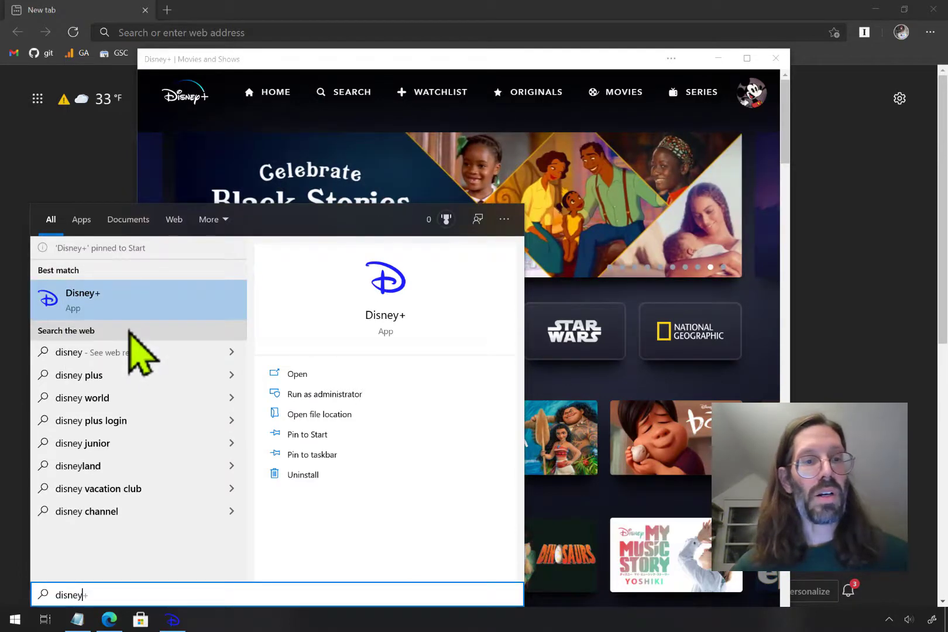
pyautogui.click(6, 622)
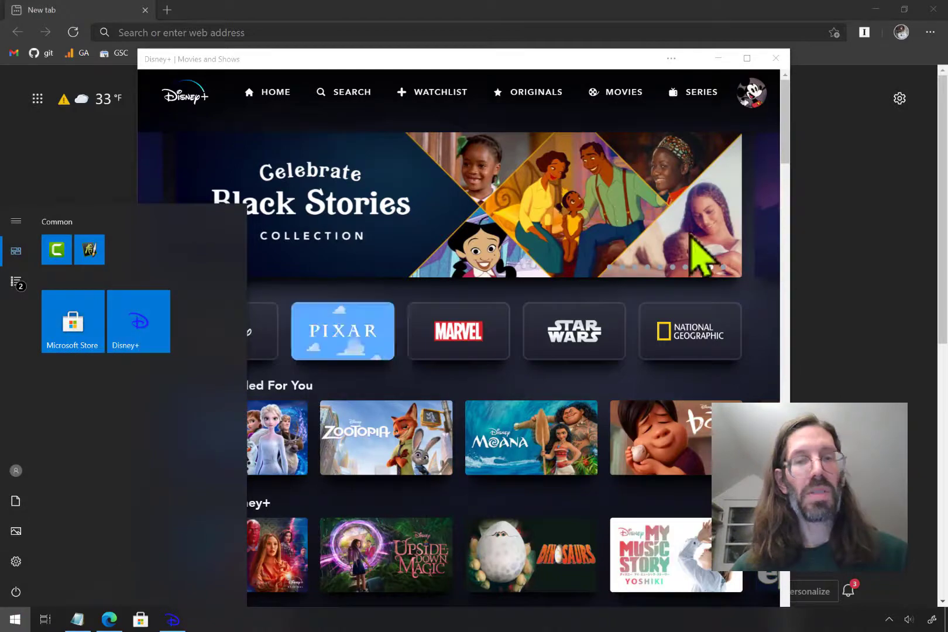
# Close the Edge and Disney+ windows, and relaunch Disney+ from its Start tile
pyautogui.click(932, 8)
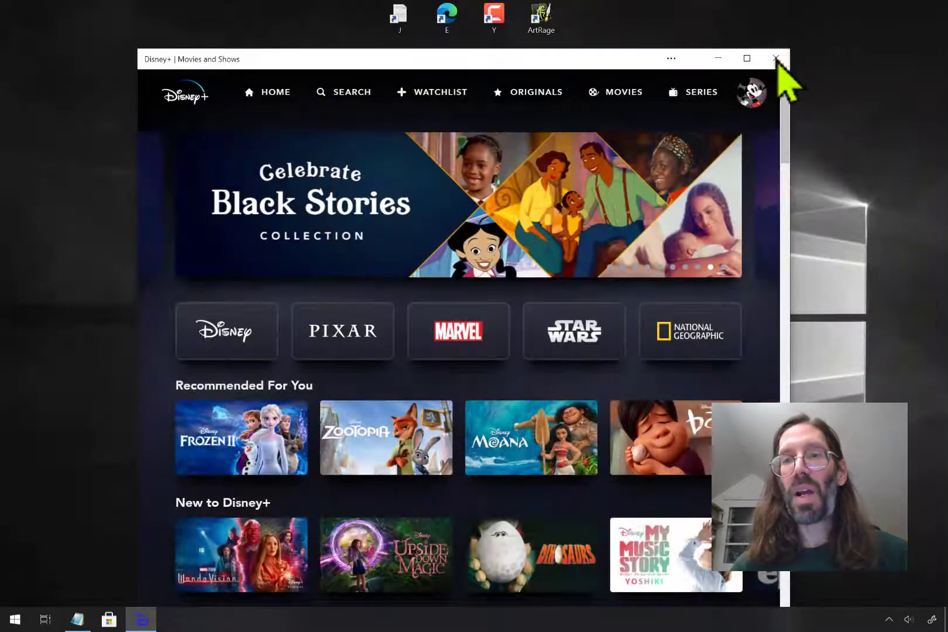
pyautogui.click(776, 57)
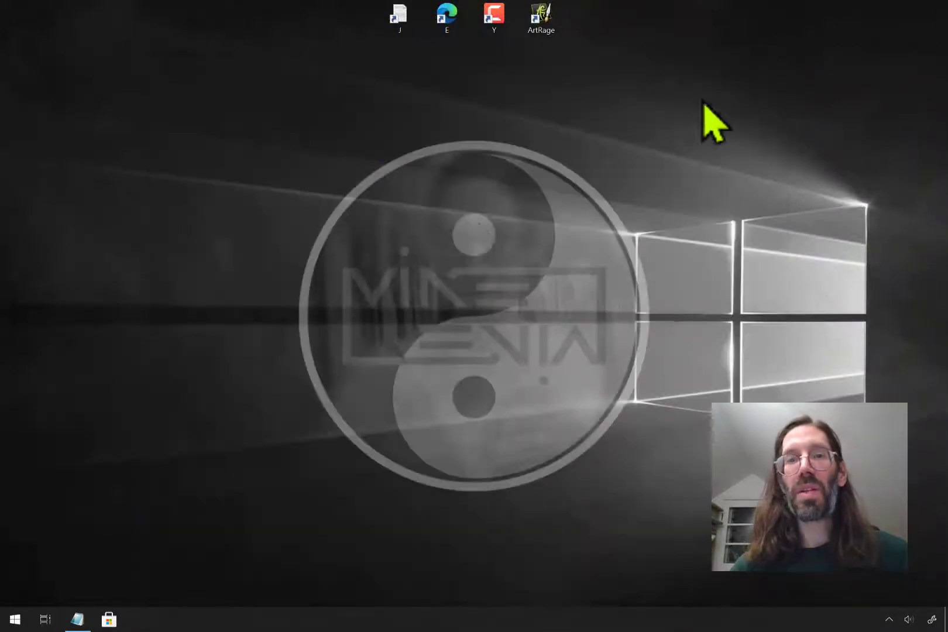
pyautogui.click(21, 623)
pyautogui.click(145, 331)
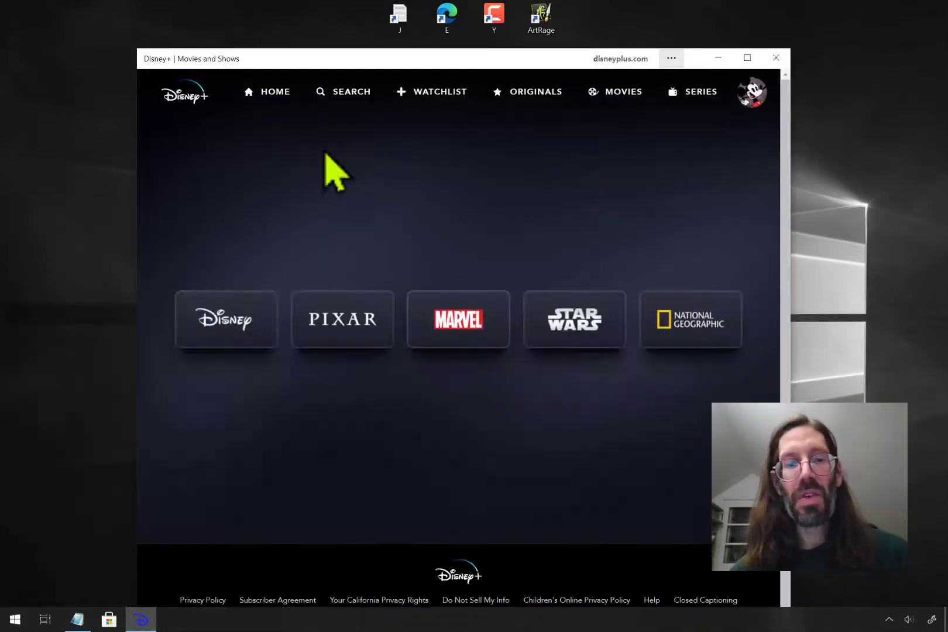
# Maximize the Disney+ app window so it fills the screen
pyautogui.rightClick(486, 56)
pyautogui.click(423, 57)
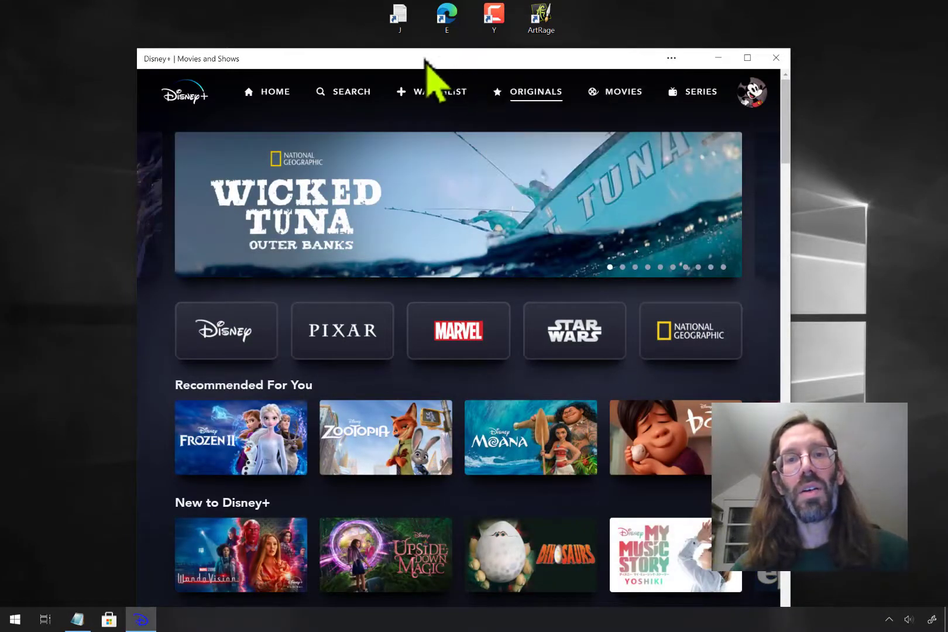
pyautogui.moveTo(423, 58); pyautogui.dragTo(448, 0)
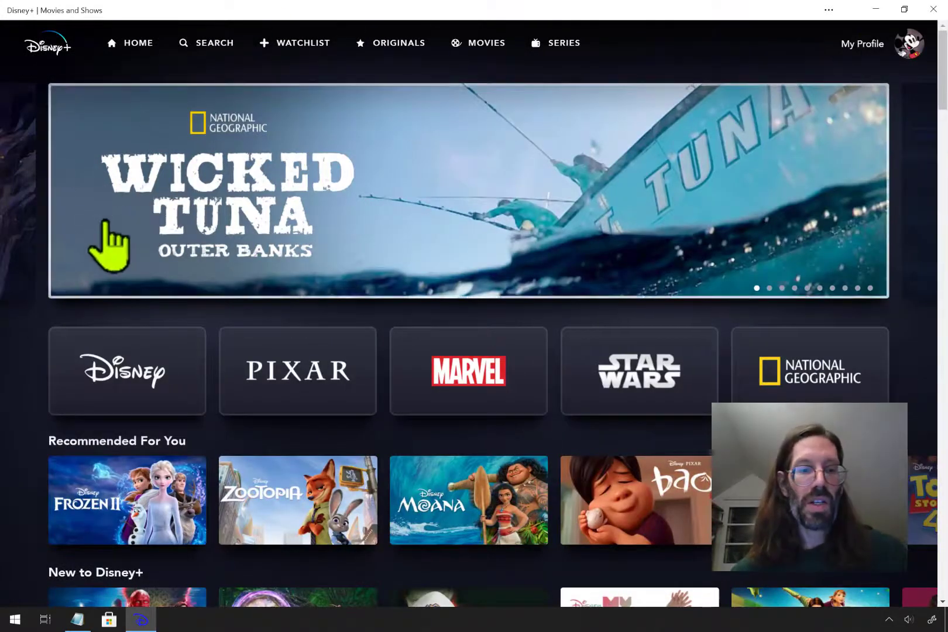
# Search Windows for "hulu" and pin the Hulu app to Start
pyautogui.click(15, 620)
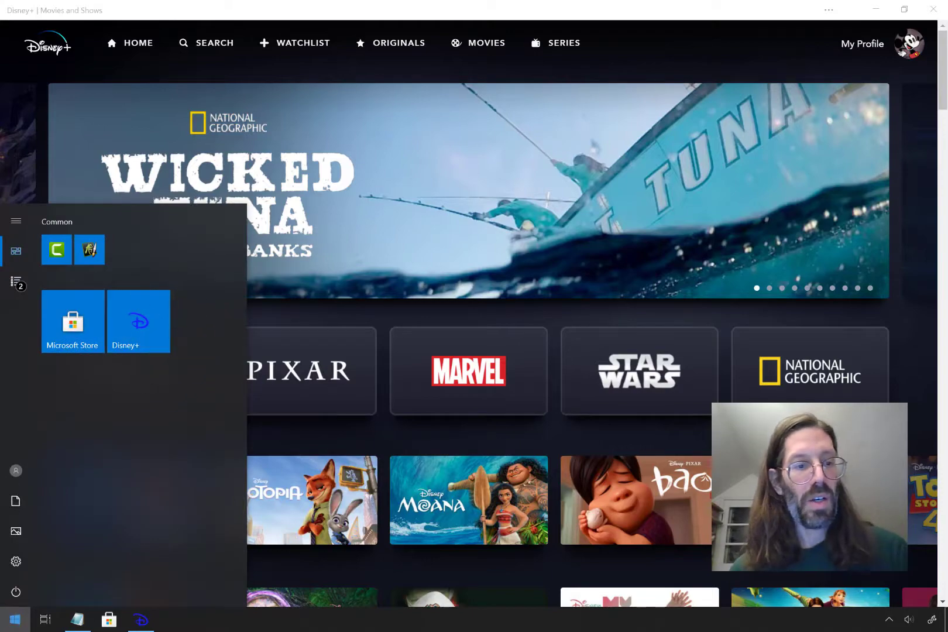
pyautogui.click(13, 621)
pyautogui.click(13, 621)
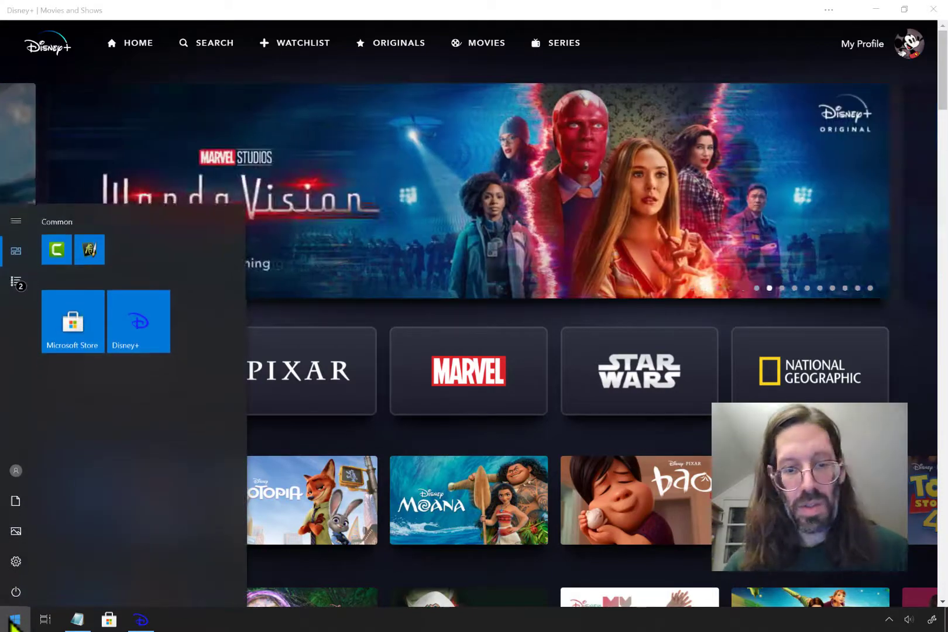
pyautogui.write('hulu')
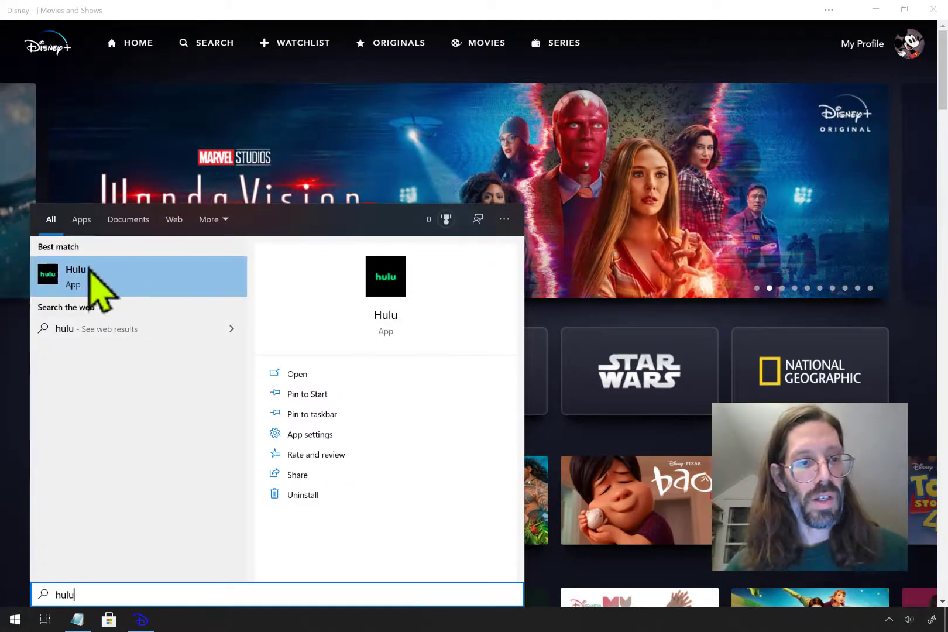
pyautogui.rightClick(89, 273)
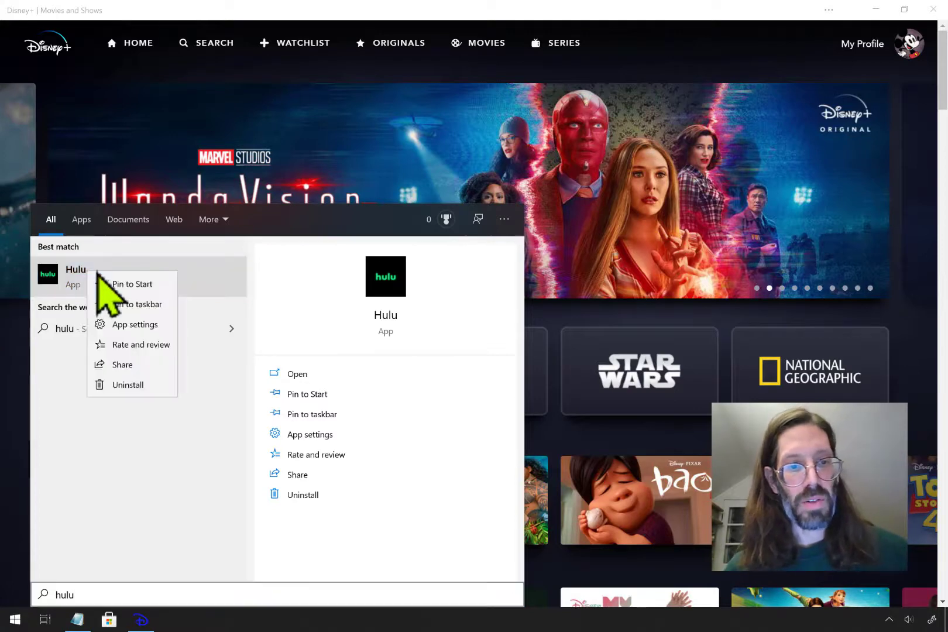
pyautogui.click(141, 283)
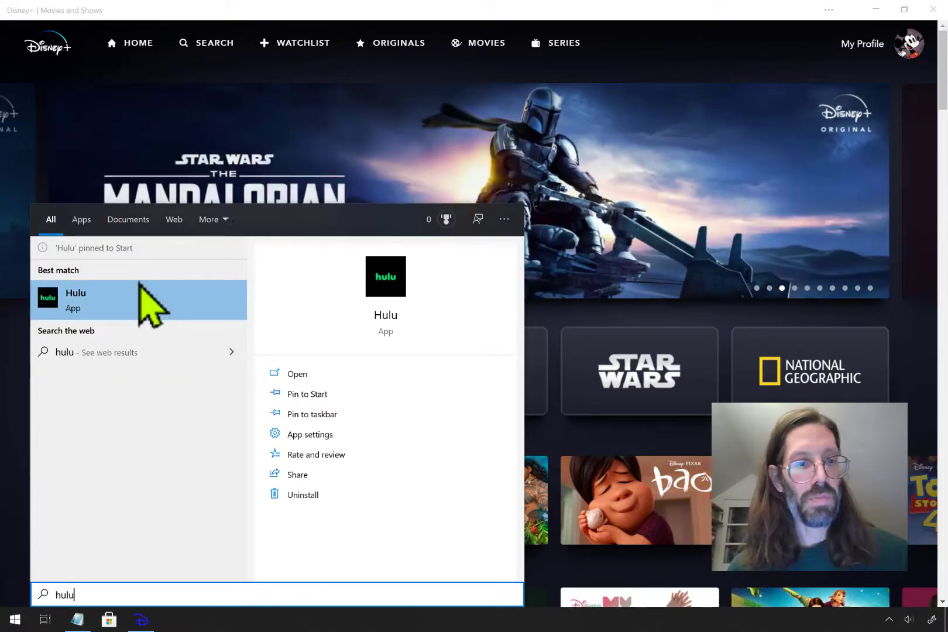
# Check the Hulu tile in Start and close the Disney+ app window
pyautogui.click(8, 623)
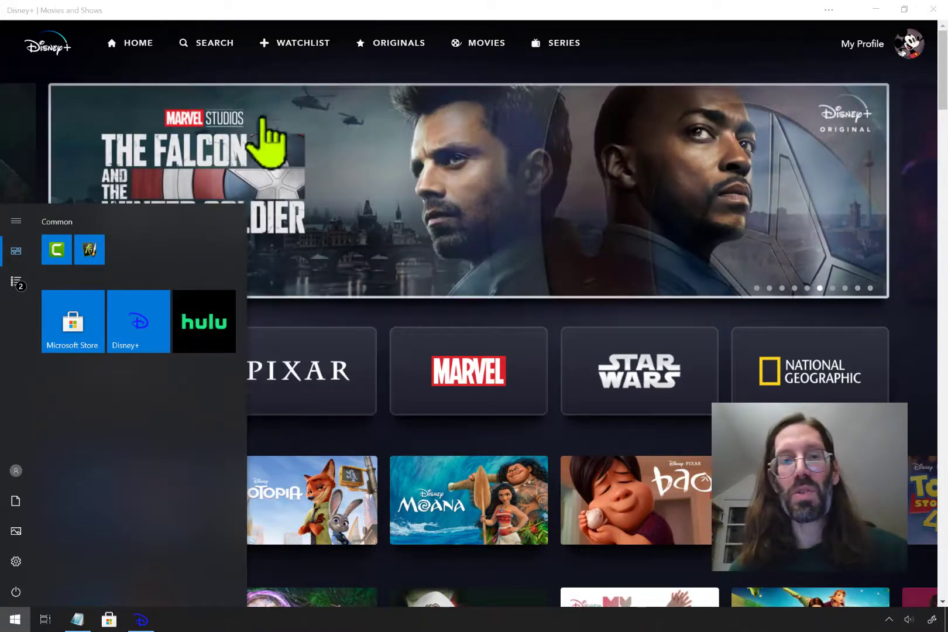
pyautogui.click(656, 5)
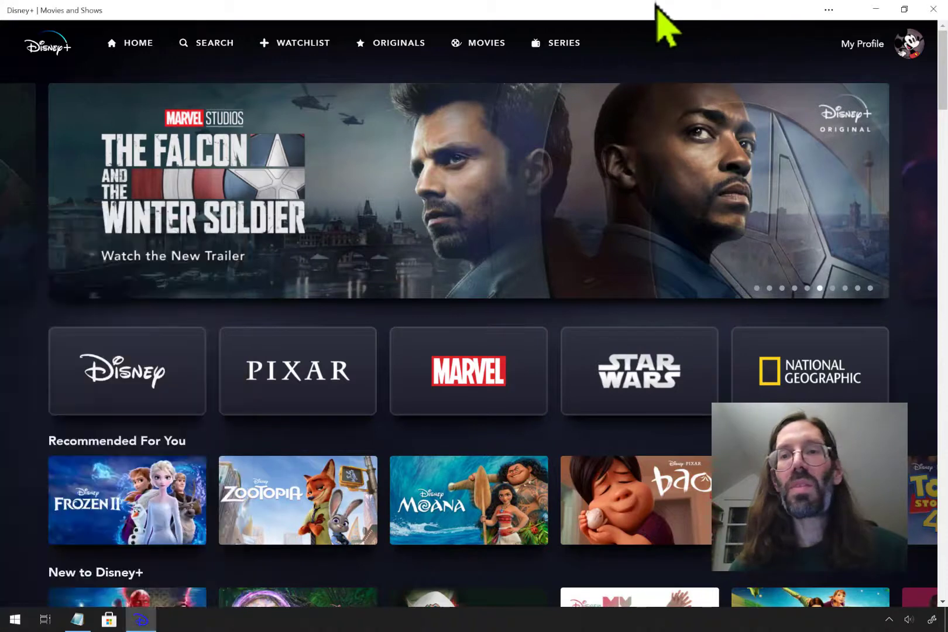
pyautogui.click(932, 9)
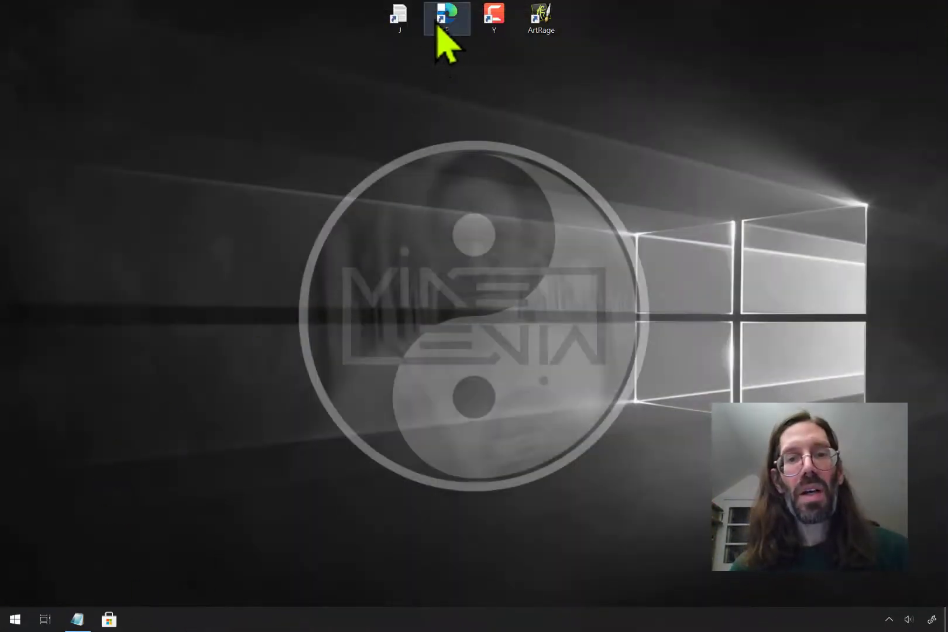
# Launch Edge and open Prime Video from the TV bookmarks folder
pyautogui.doubleClick(441, 24)
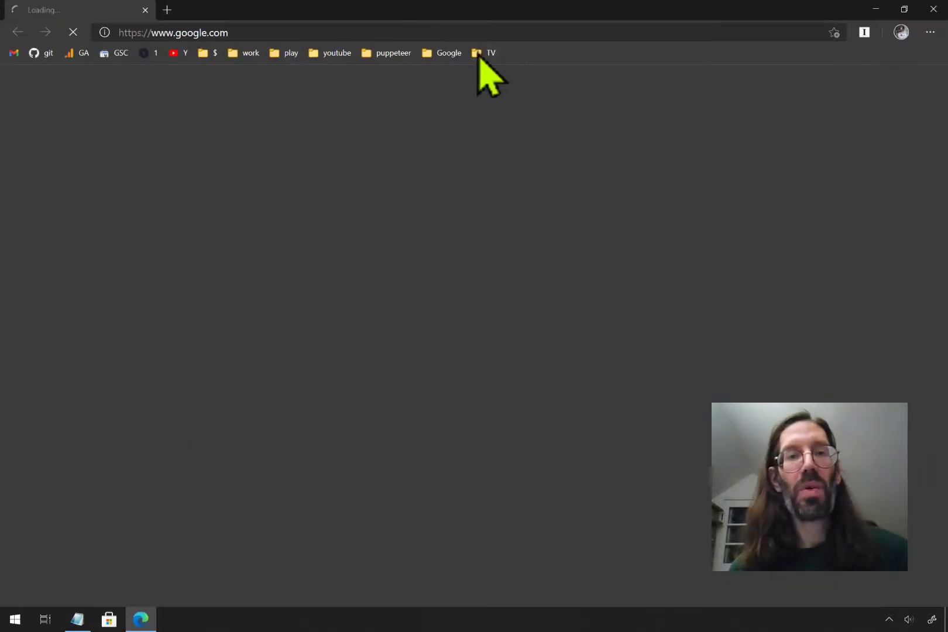
pyautogui.click(482, 53)
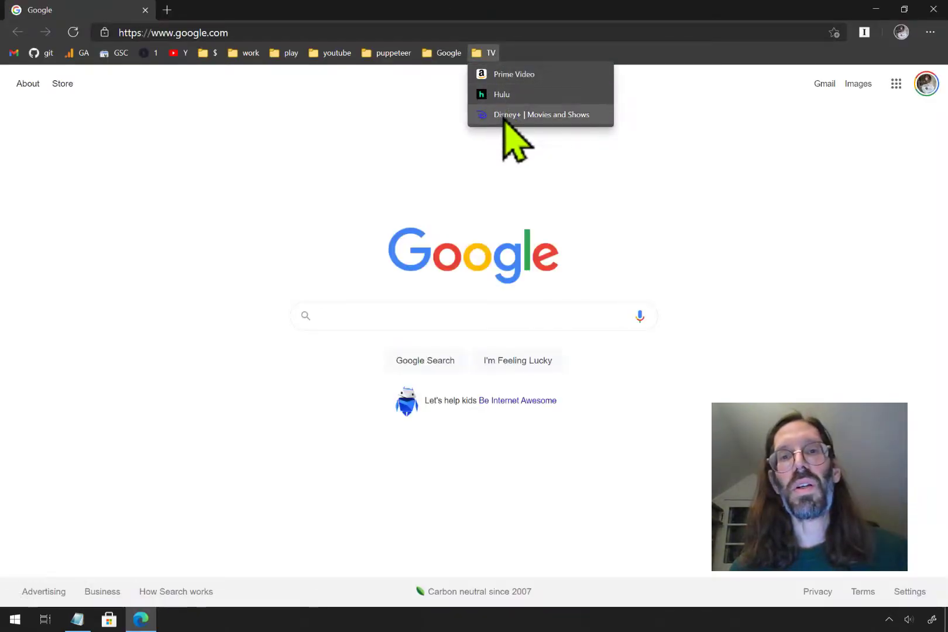
pyautogui.click(521, 74)
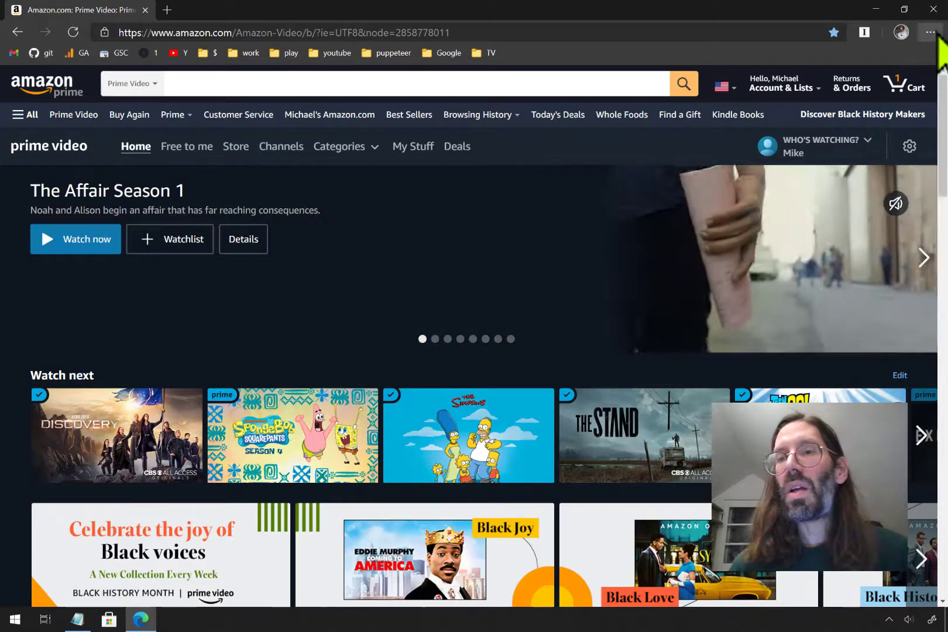
# Install the Prime Video site as an app named "Prime Video", and close its window after viewing it maximized
pyautogui.click(936, 34)
pyautogui.moveTo(828, 230)
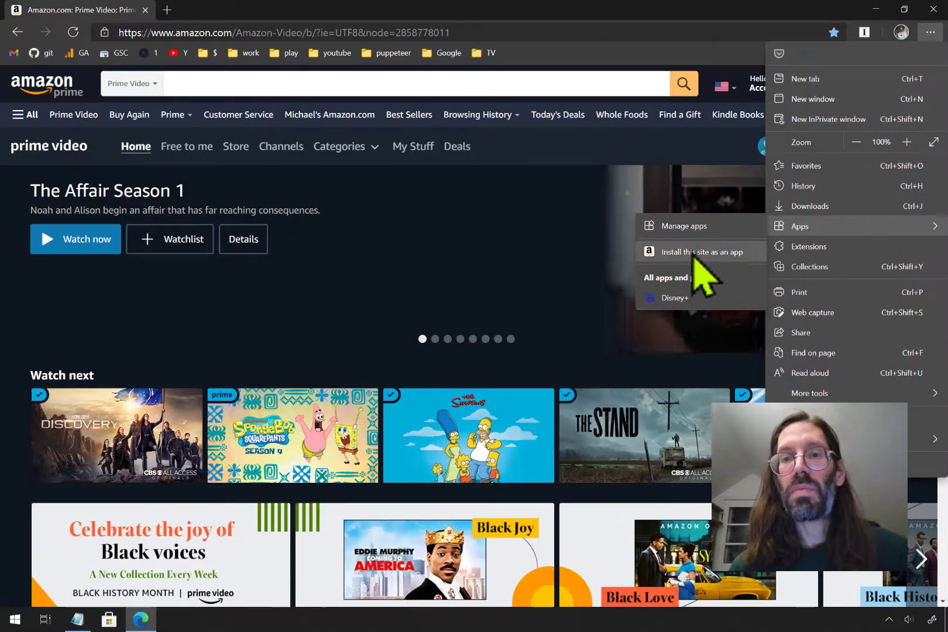
pyautogui.click(692, 252)
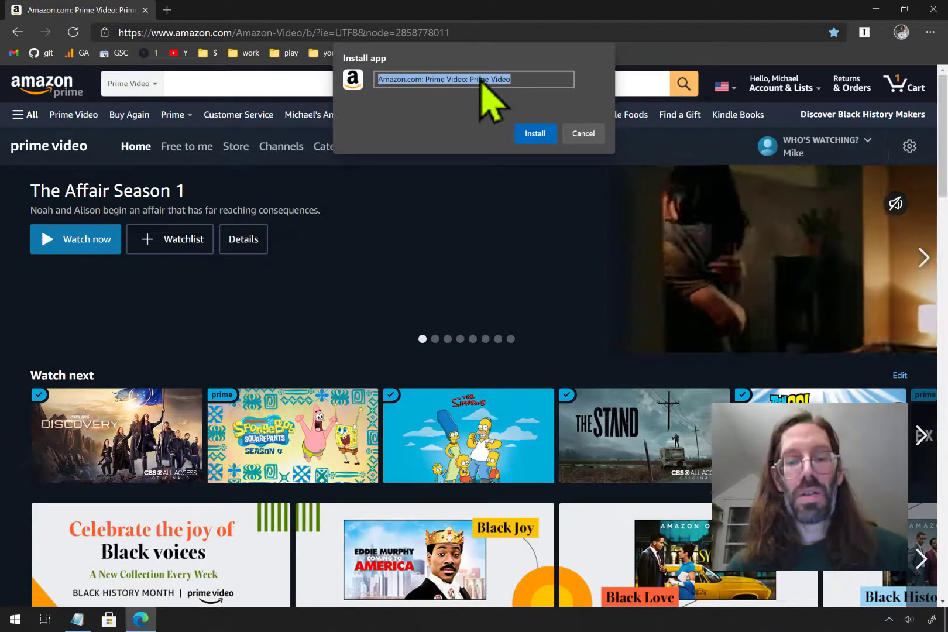
pyautogui.write('Prime Video')
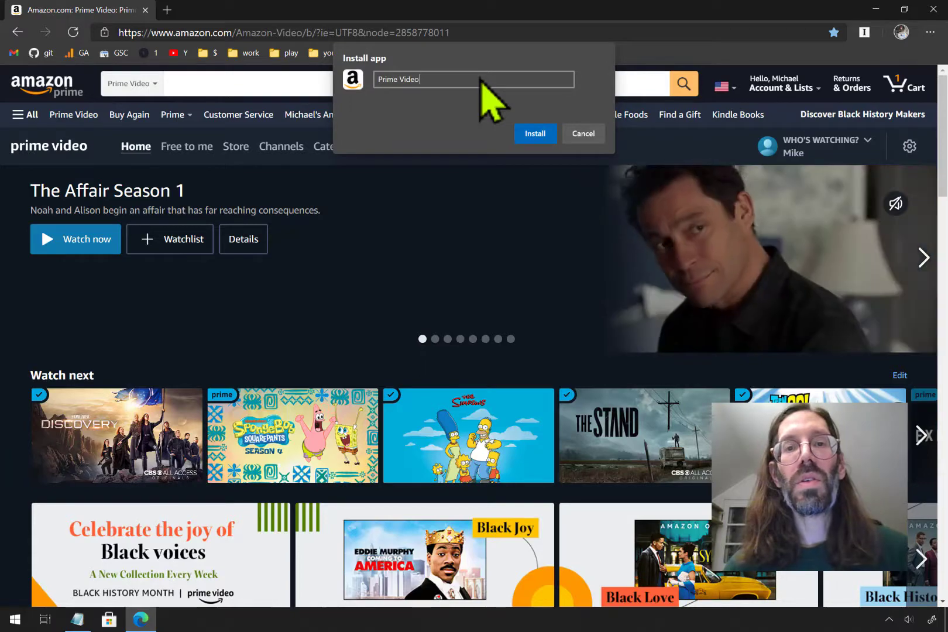
pyautogui.press('Return')
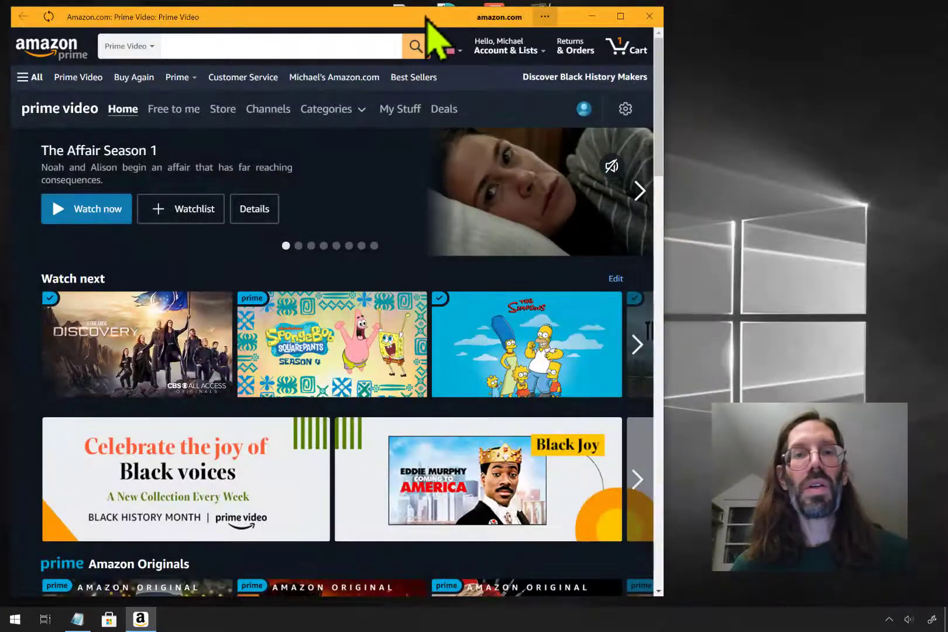
pyautogui.moveTo(560, 81); pyautogui.dragTo(514, 1)
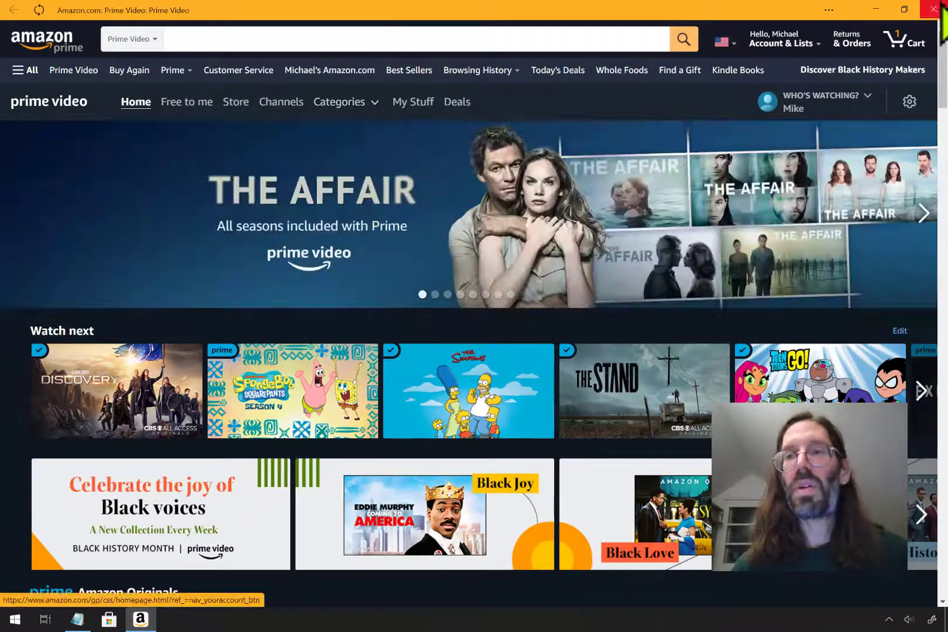
pyautogui.click(935, 10)
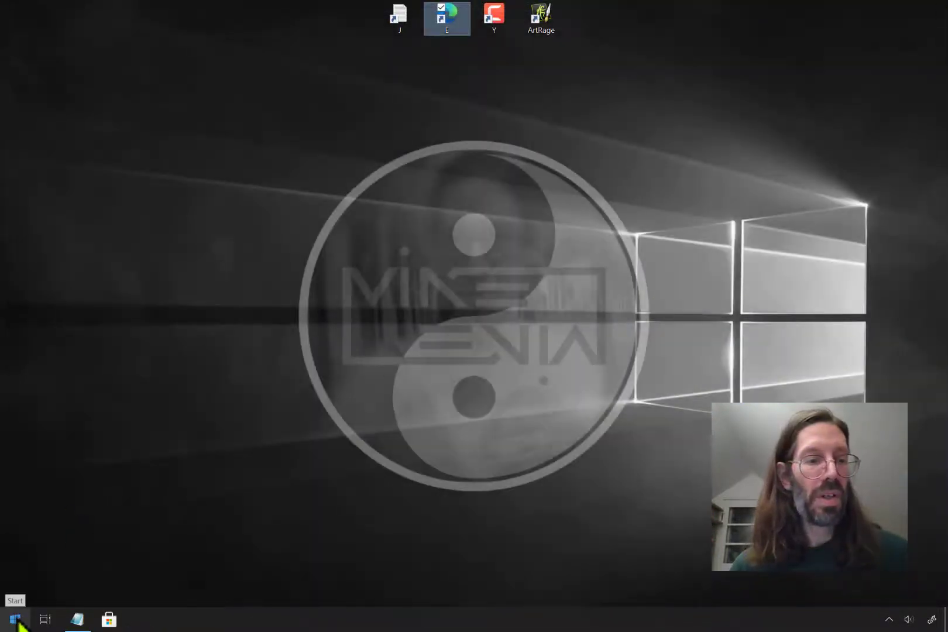
# Search Windows for "prime" and pin the Prime Video app to Start
pyautogui.click(16, 619)
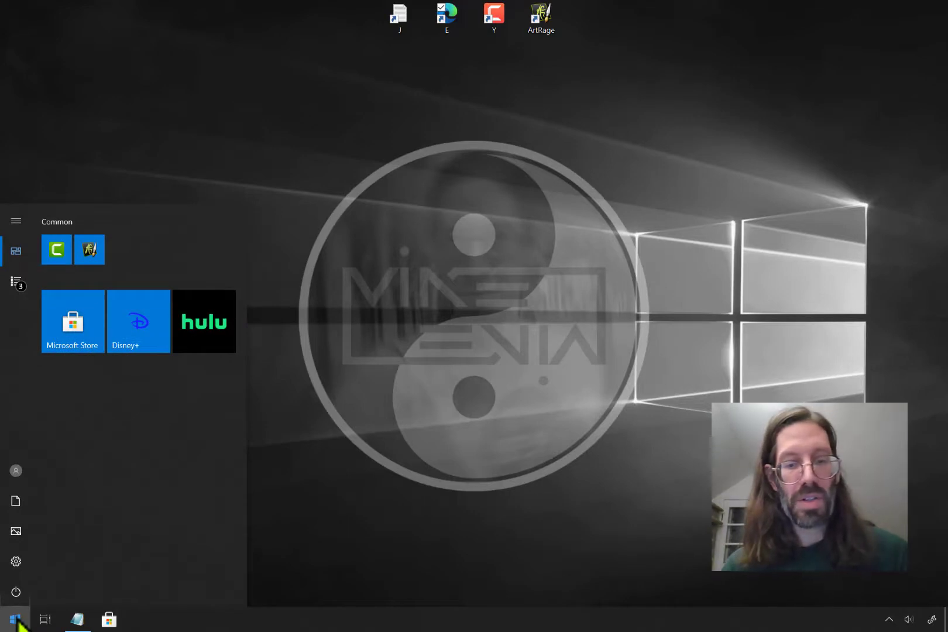
pyautogui.write('prime')
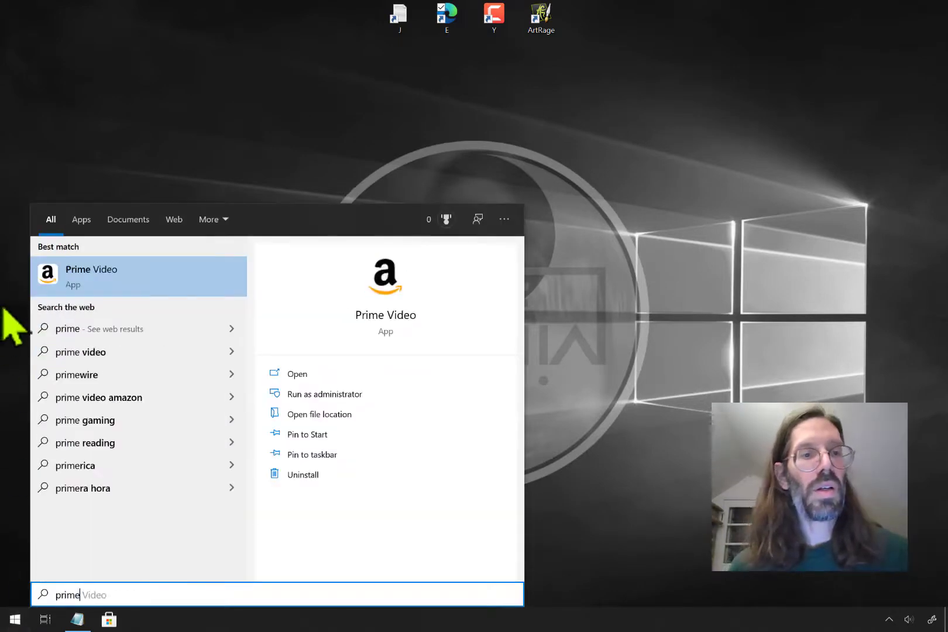
pyautogui.rightClick(94, 268)
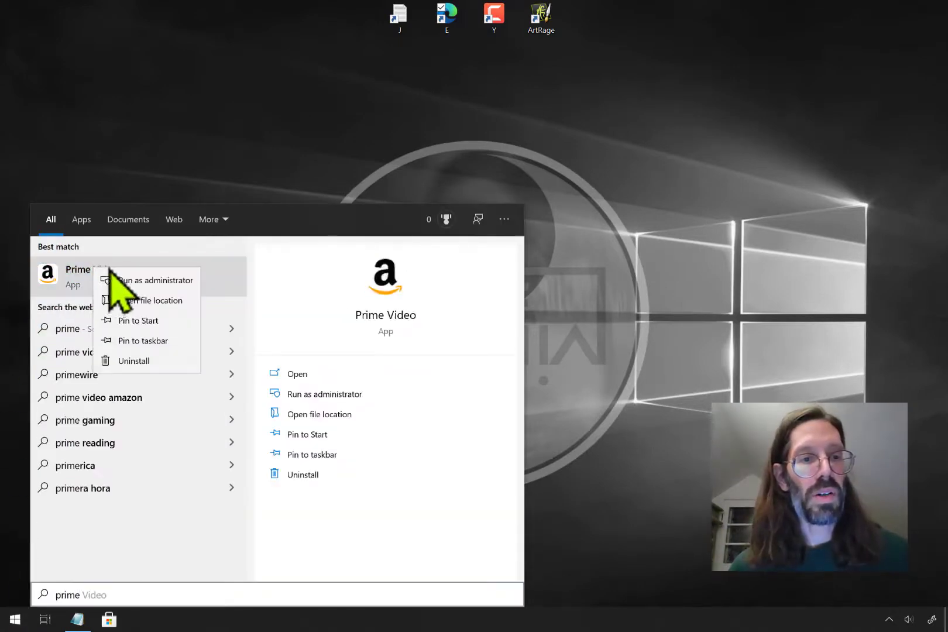
pyautogui.click(144, 320)
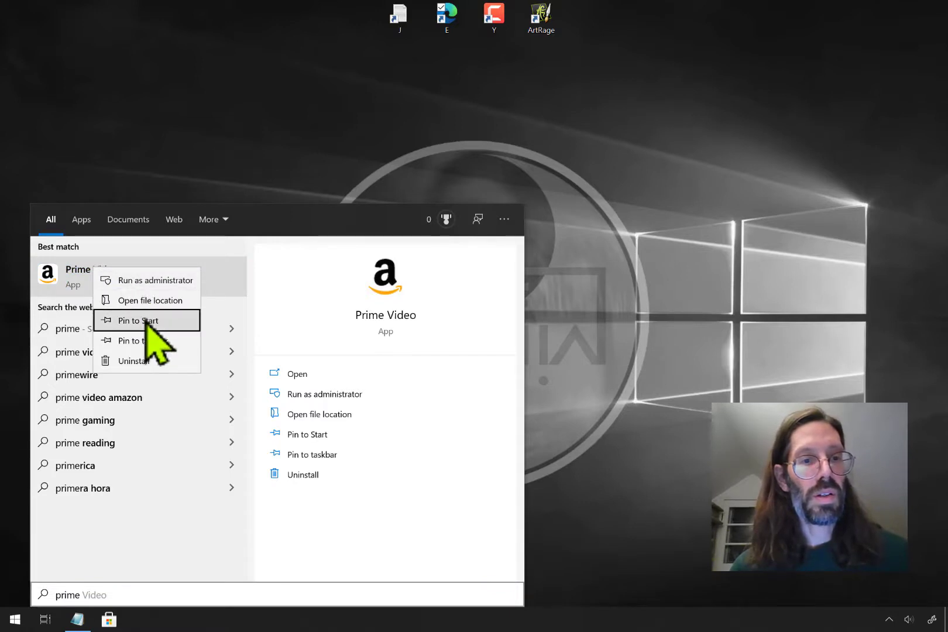
# Unpin Microsoft Store from the taskbar, and check the pinned tiles in Start
pyautogui.rightClick(112, 622)
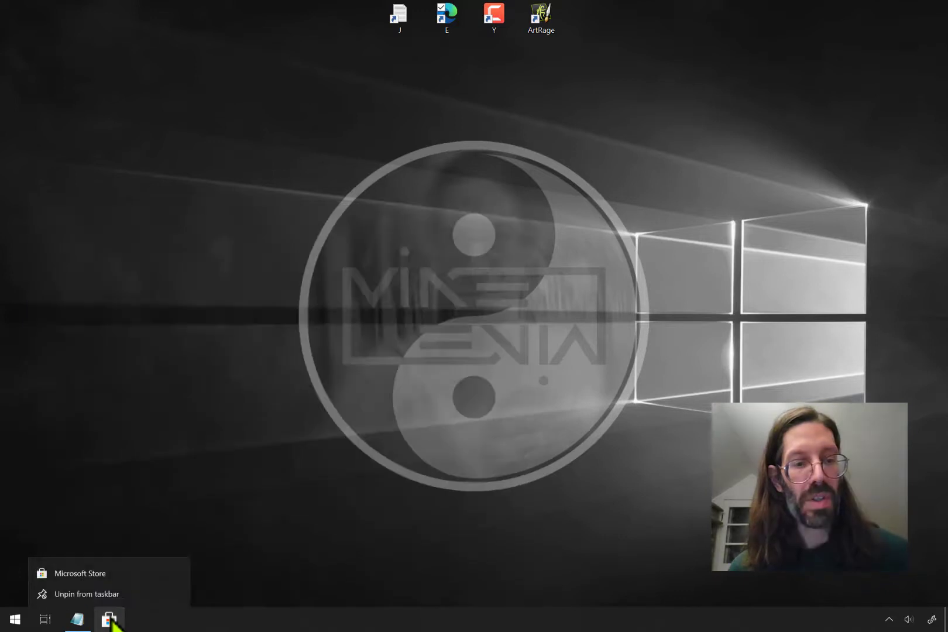
pyautogui.click(111, 596)
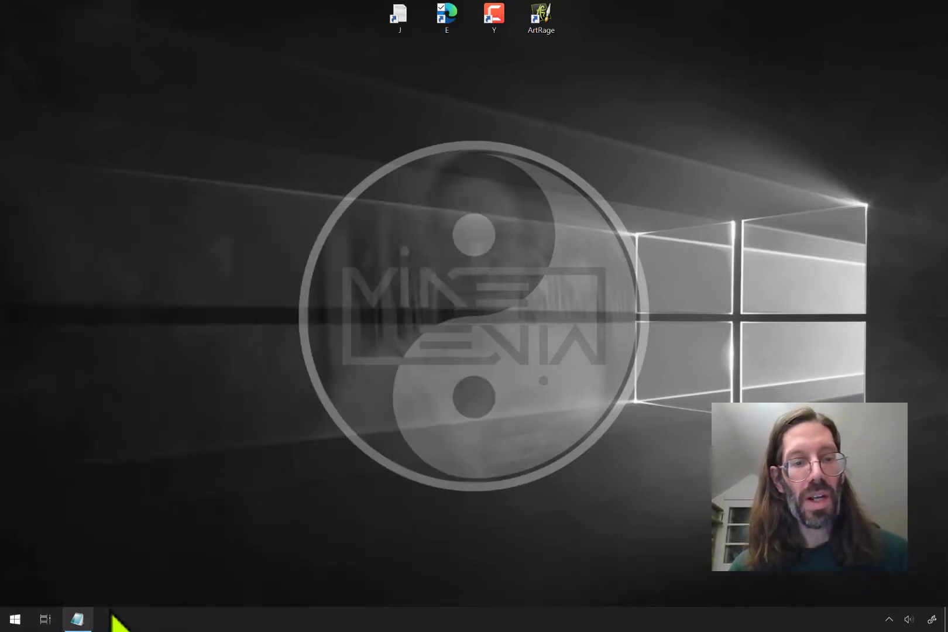
pyautogui.click(13, 621)
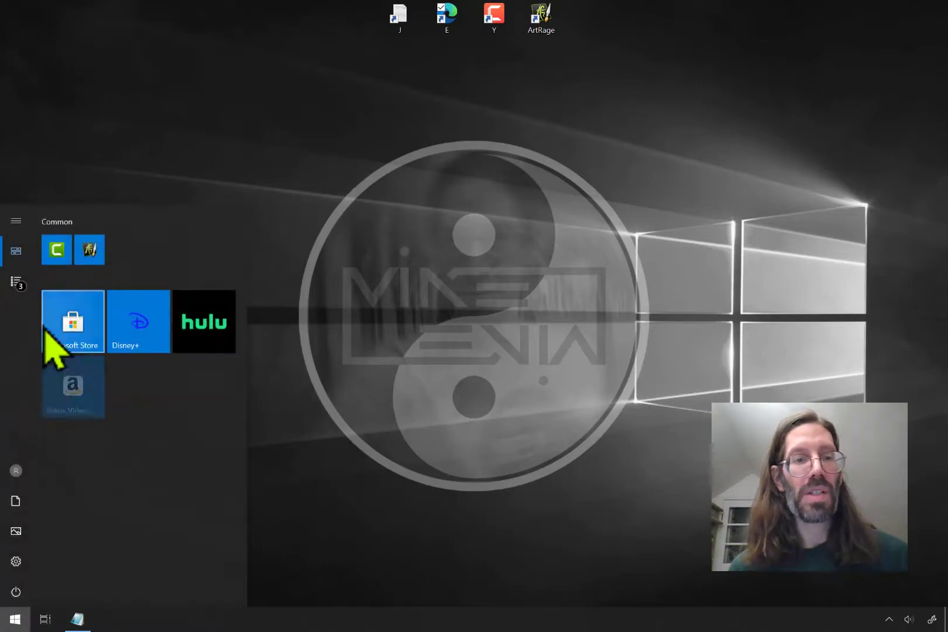
pyautogui.click(439, 387)
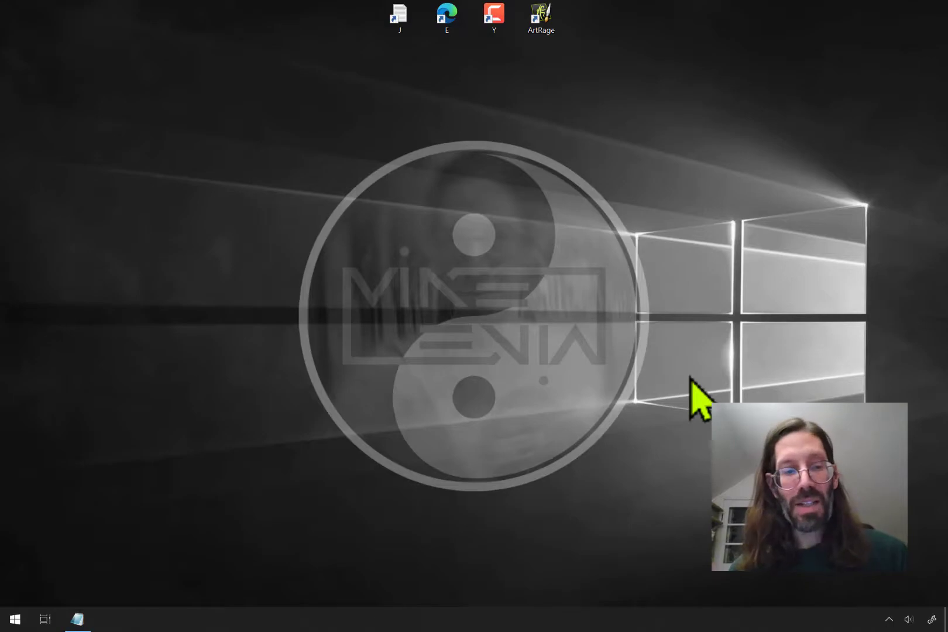
# Switch back and forth between the virtual desktops to view the journal in Notepad, and review the app tiles in Start
pyautogui.press('ctrl+super+Left')
pyautogui.press('ctrl+super+Right')
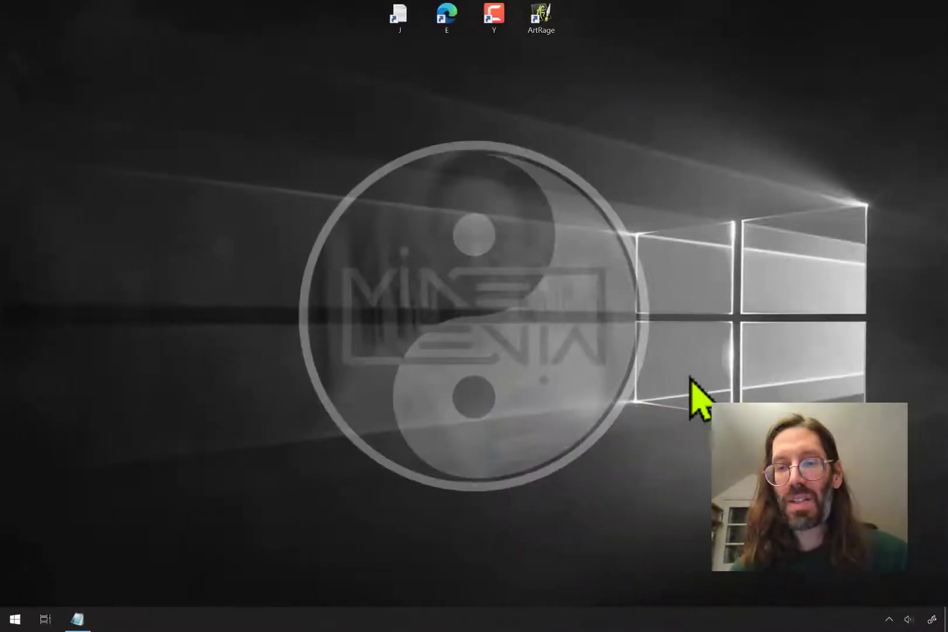
pyautogui.press('ctrl+super+Right')
pyautogui.press('ctrl+super+Left')
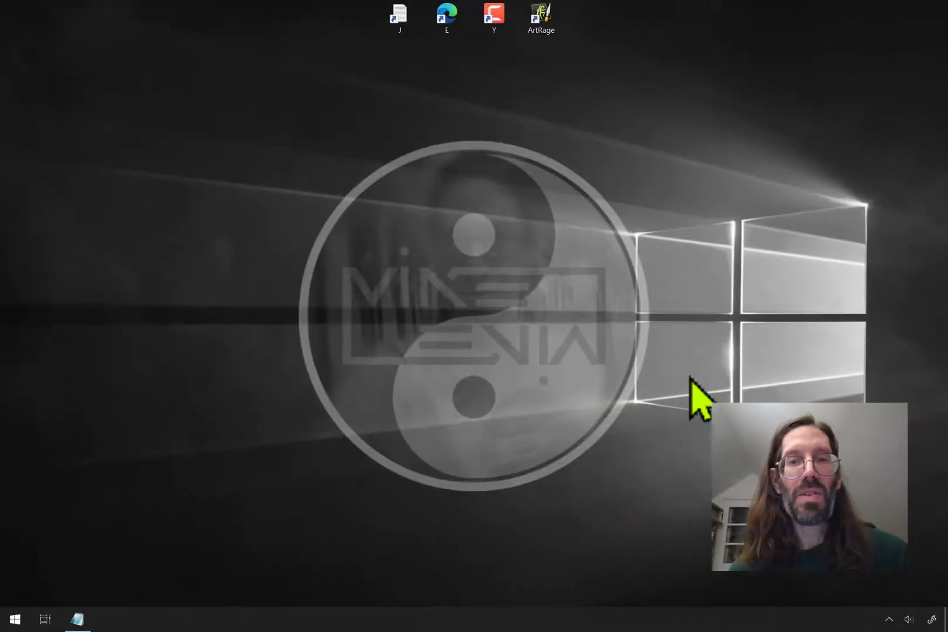
pyautogui.press('ctrl+super+Left')
pyautogui.press('ctrl+super+Right')
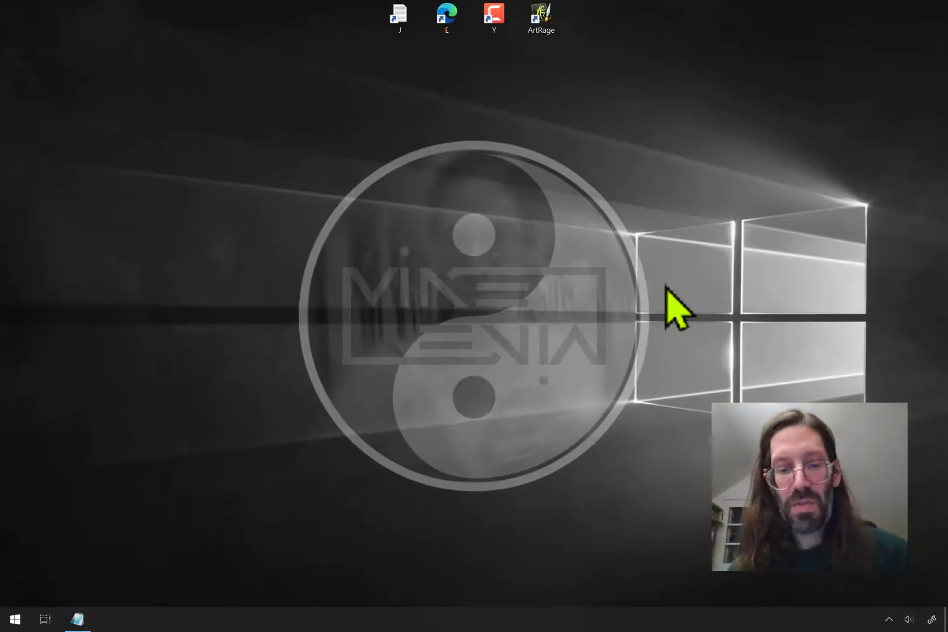
pyautogui.press('ctrl+super+Left')
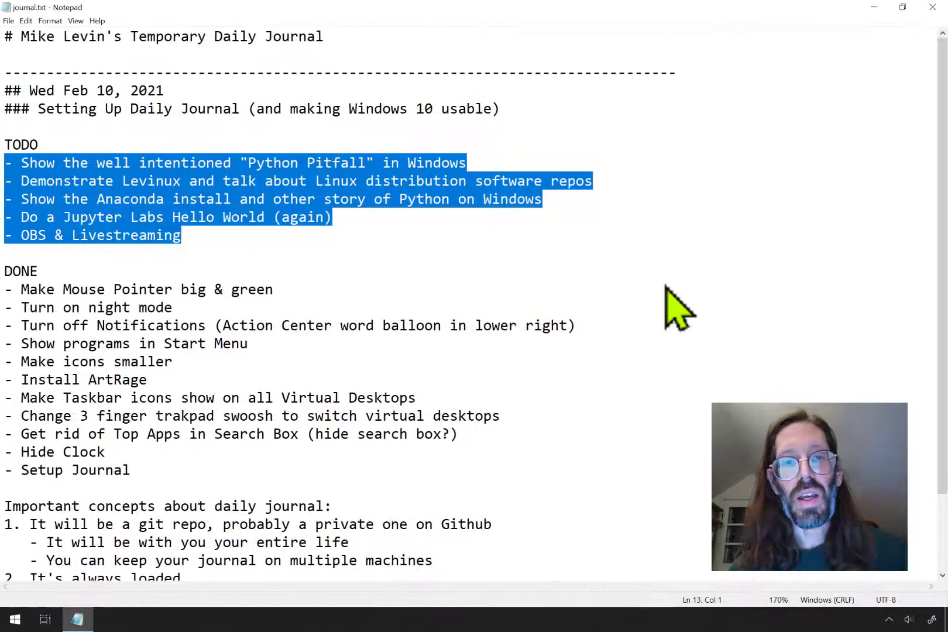
pyautogui.press('ctrl+super+Right')
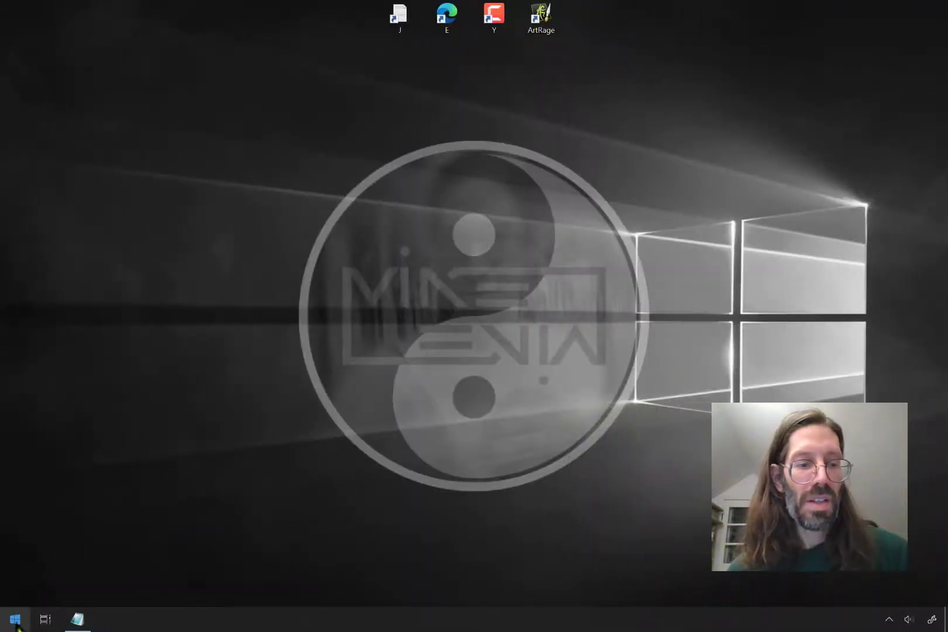
pyautogui.click(15, 620)
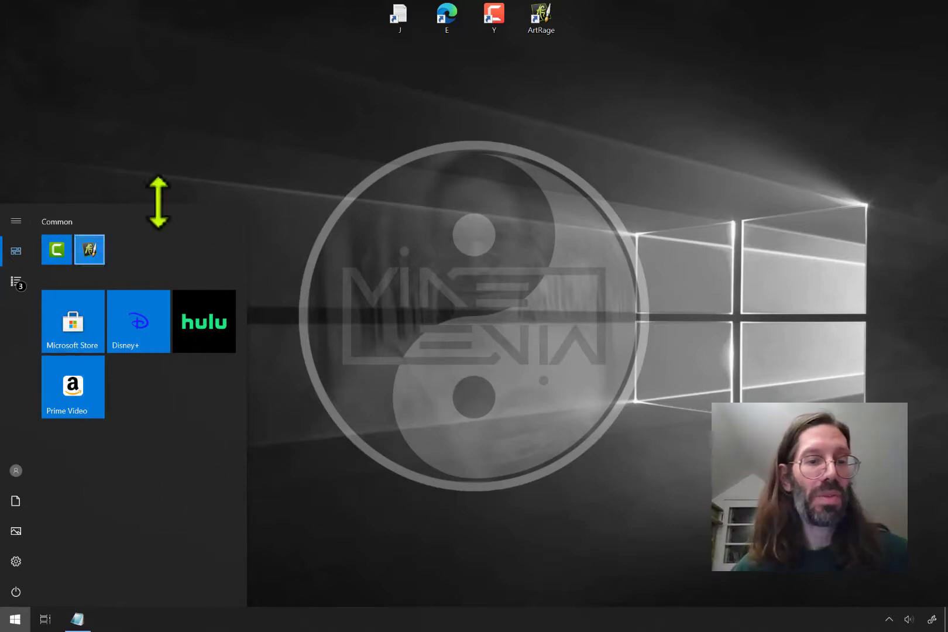
pyautogui.click(581, 404)
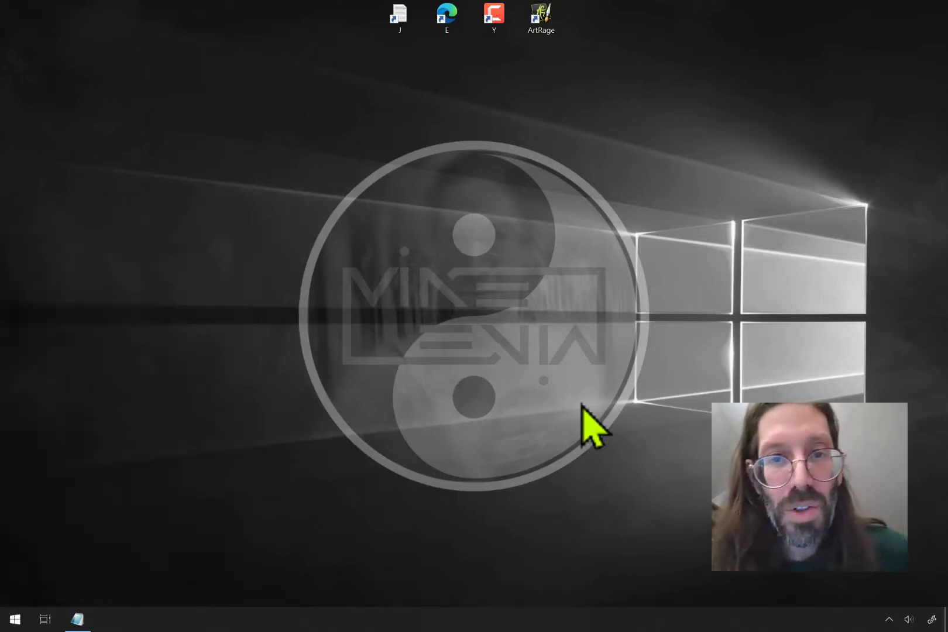